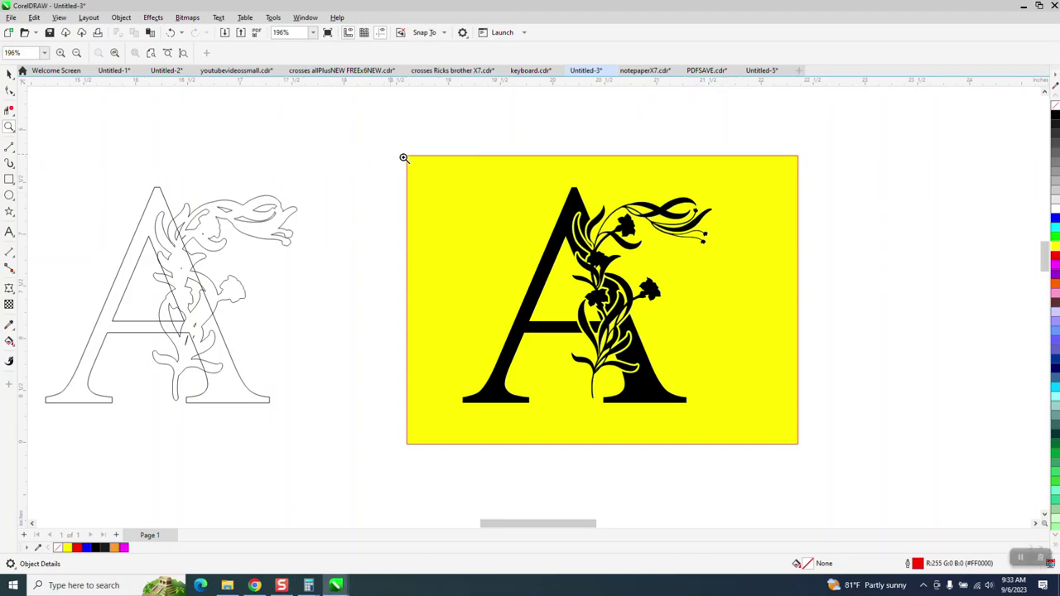
# Step: Zoom out from the yellow A artwork until the floral vine bitmap beside the page shows
pyautogui.moveTo(445, 163); pyautogui.dragTo(776, 450)
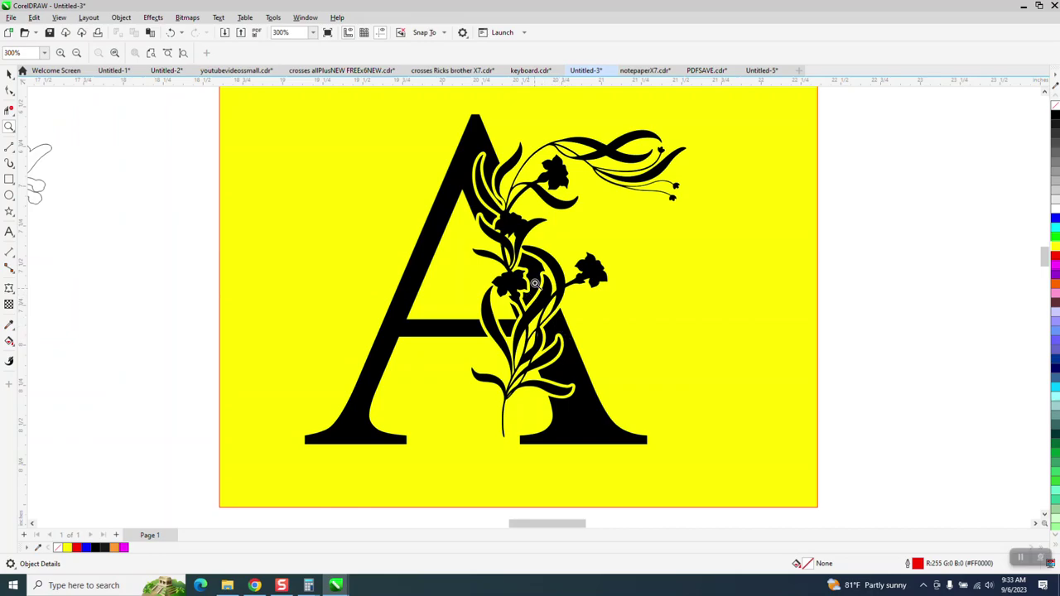
pyautogui.scroll(-2, 688, 342)
pyautogui.scroll(-8, 688, 341)
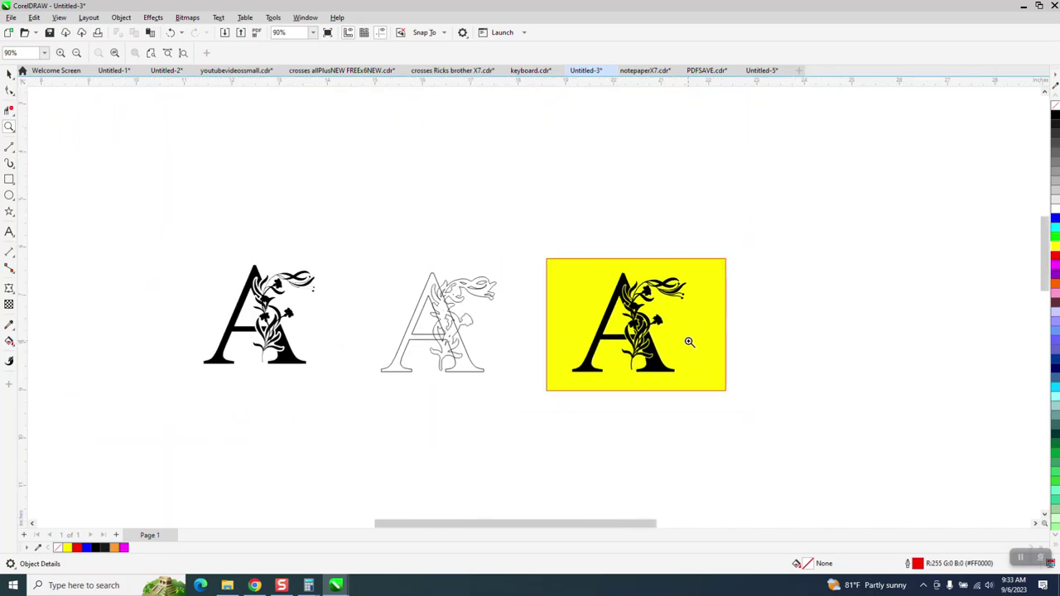
pyautogui.scroll(-3, 689, 342)
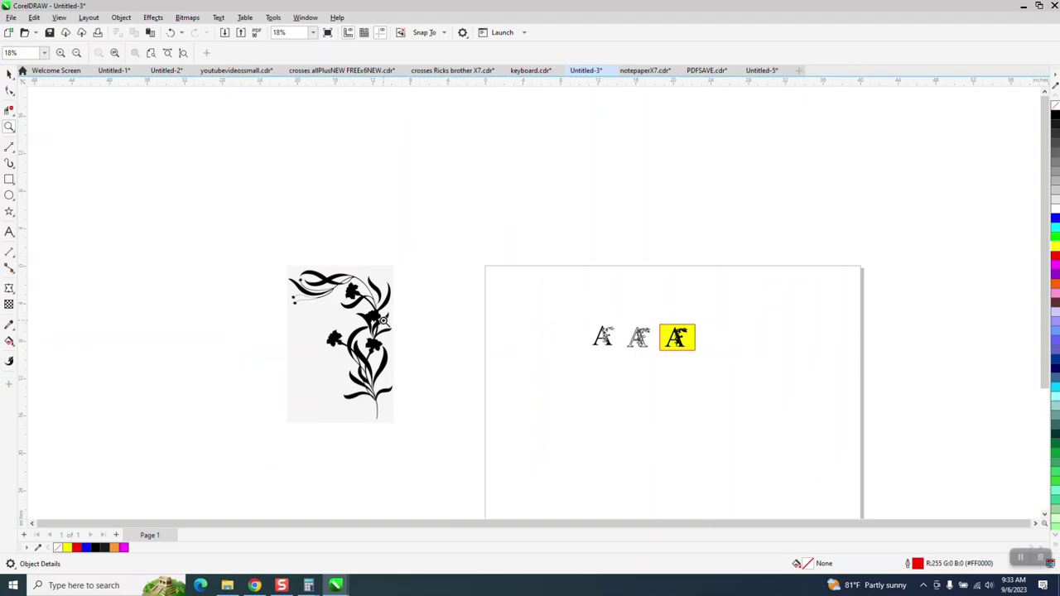
# Step: Move the flower bitmap up and left and scale it down to 13.5%
pyautogui.click(9, 73)
pyautogui.moveTo(365, 312); pyautogui.dragTo(316, 261)
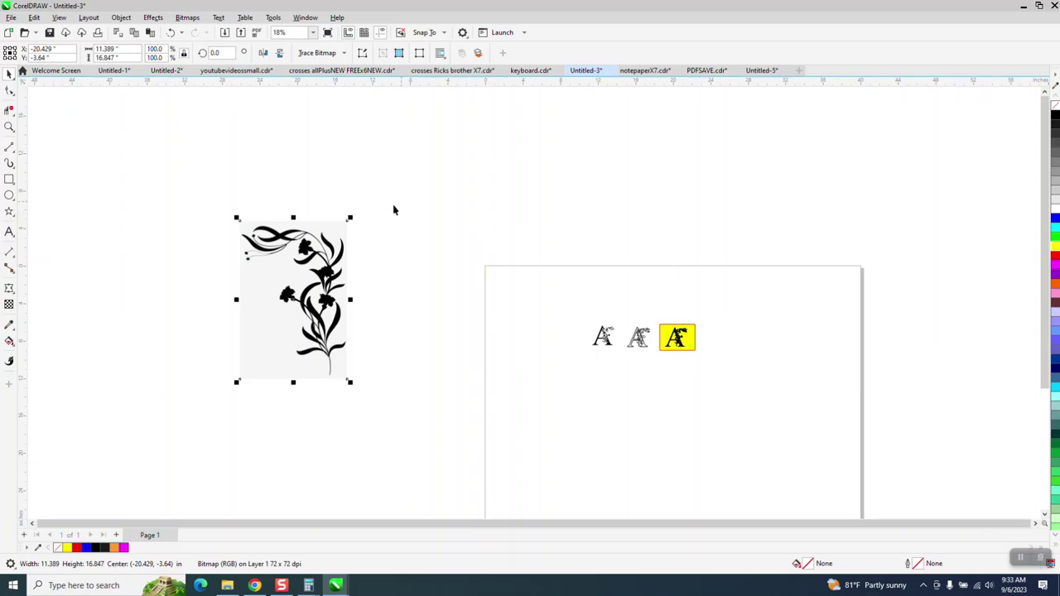
pyautogui.moveTo(351, 217); pyautogui.dragTo(741, 430)
# Step: Zoom in on the shrunken flower bitmap and reselect it
pyautogui.click(9, 126)
pyautogui.click(9, 73)
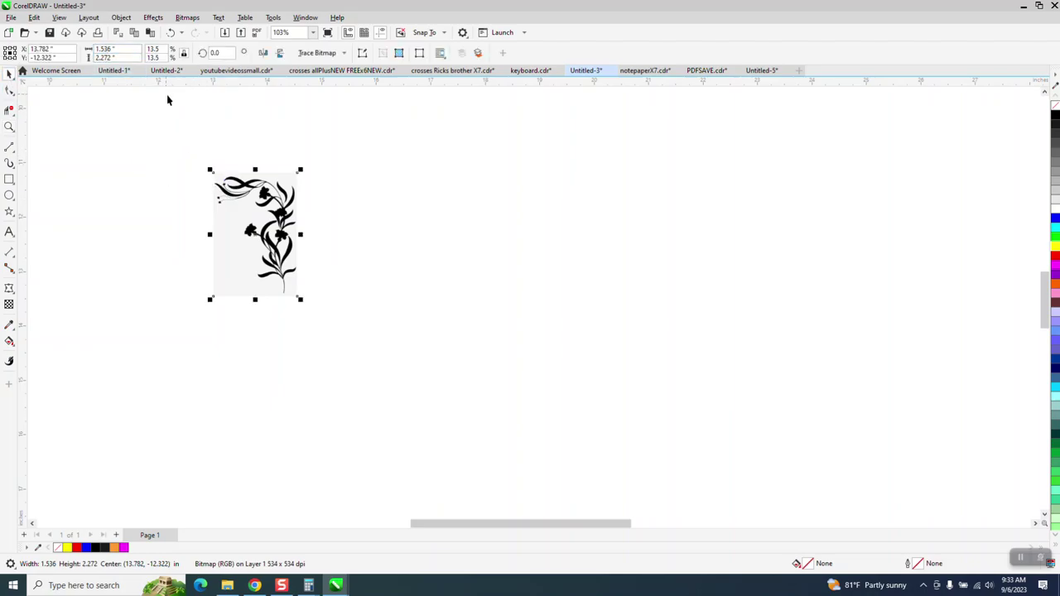
pyautogui.click(312, 149)
pyautogui.click(283, 214)
# Step: Trace the bitmap with Outline Trace > Clipart and nudge the 15-object group 2 inches right
pyautogui.click(346, 54)
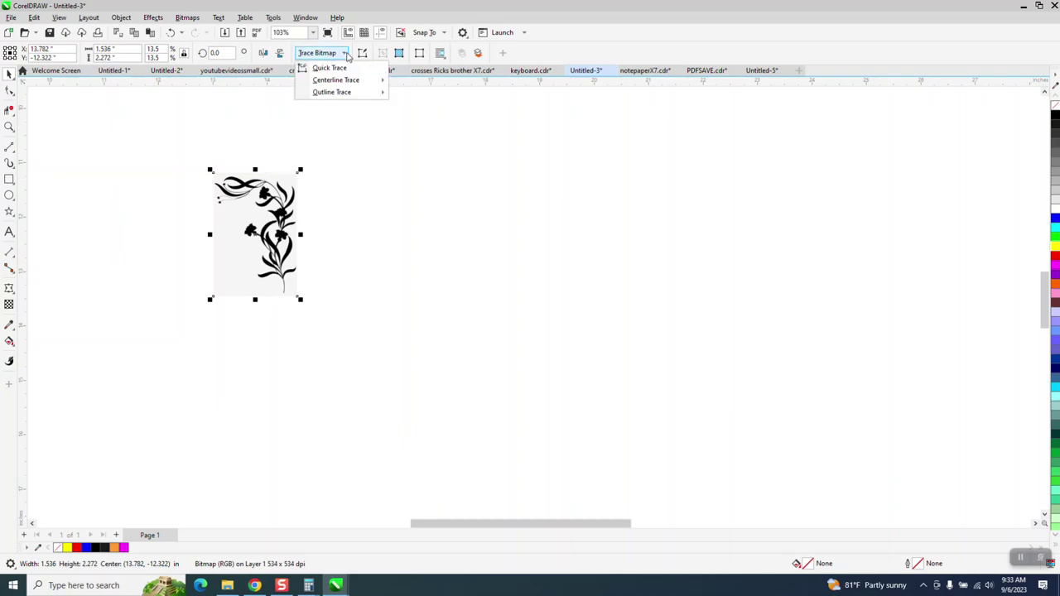
pyautogui.moveTo(326, 101)
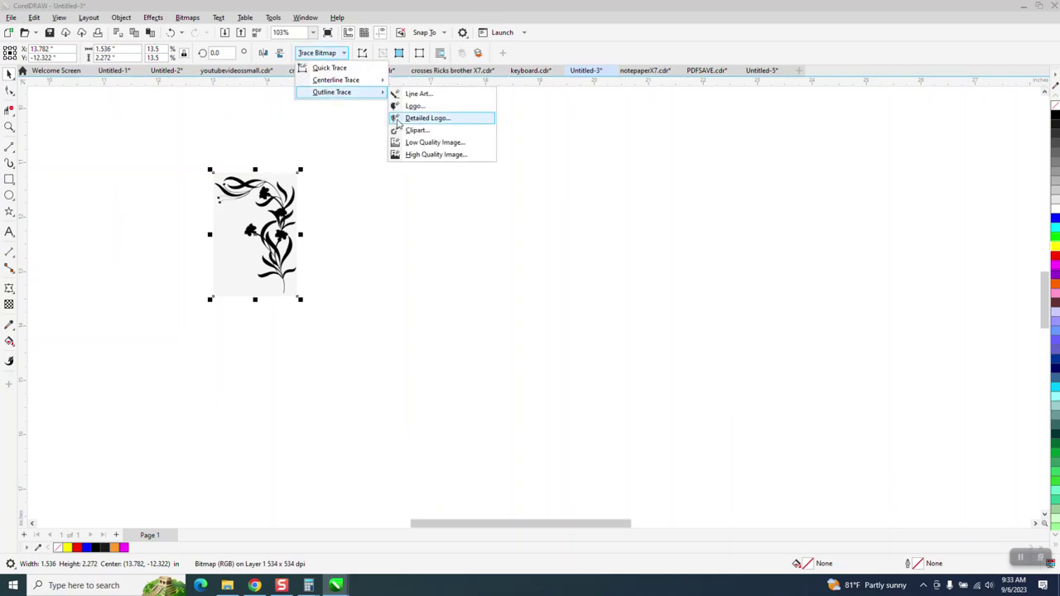
pyautogui.click(414, 130)
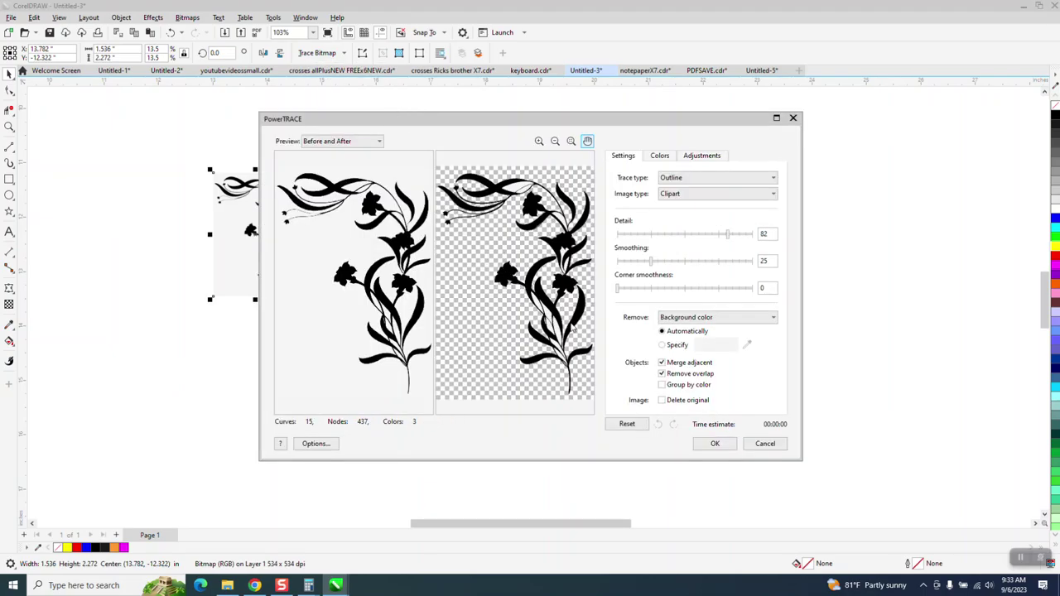
pyautogui.click(712, 443)
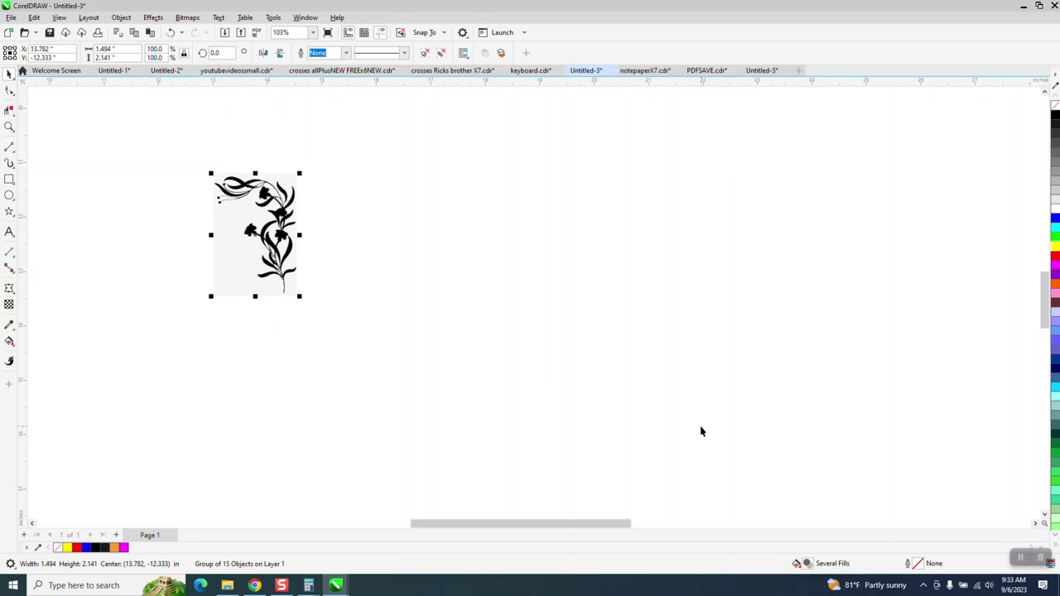
pyautogui.press('Right')
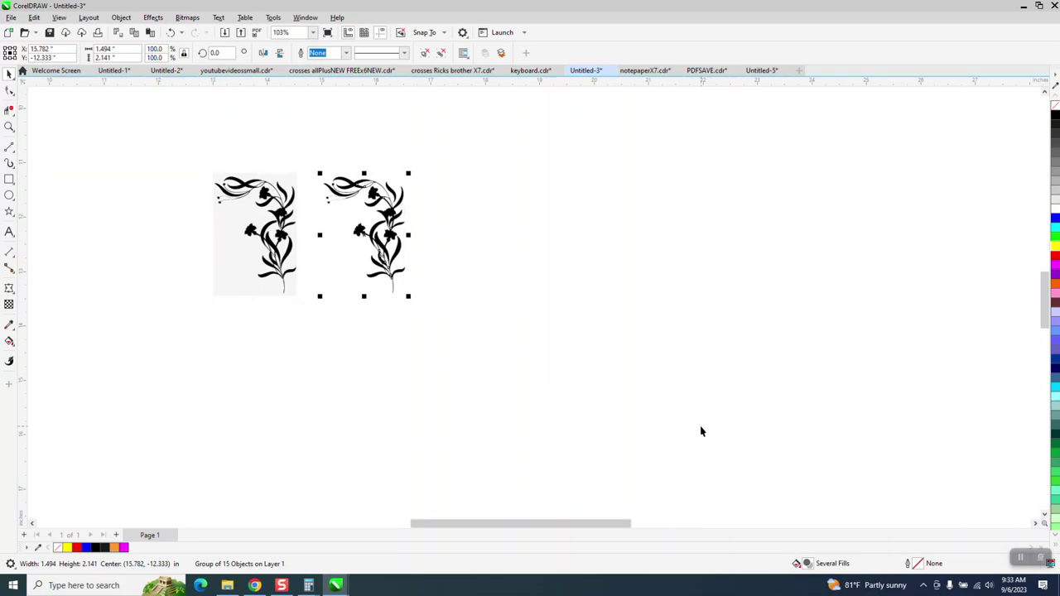
# Step: Draw a yellow-filled rectangle around the traced vine and send it To Back of Page
pyautogui.click(9, 179)
pyautogui.moveTo(313, 171); pyautogui.dragTo(593, 298)
pyautogui.click(1055, 251)
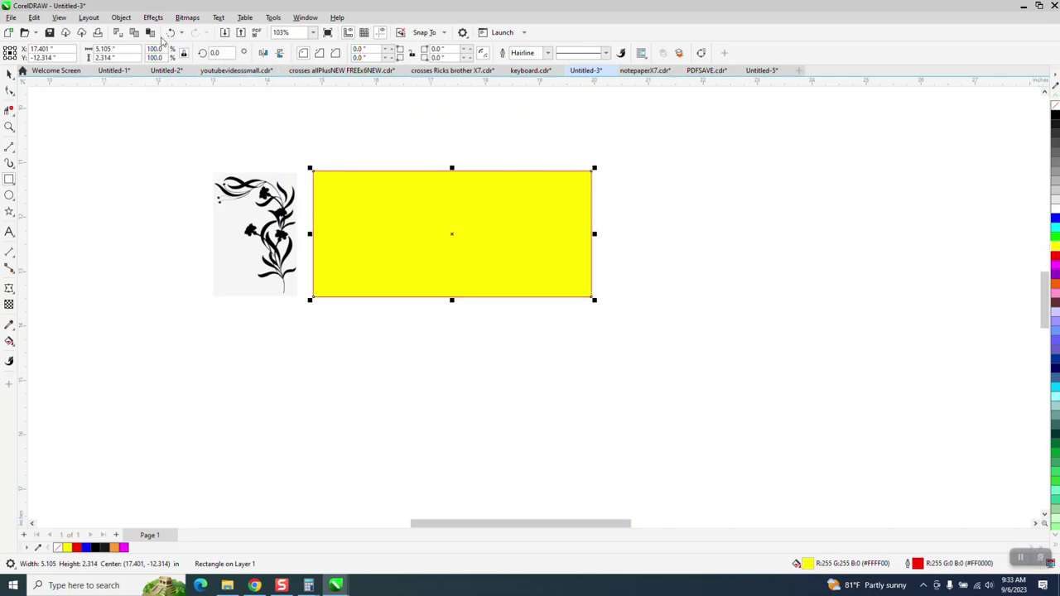
pyautogui.click(121, 17)
pyautogui.moveTo(169, 210)
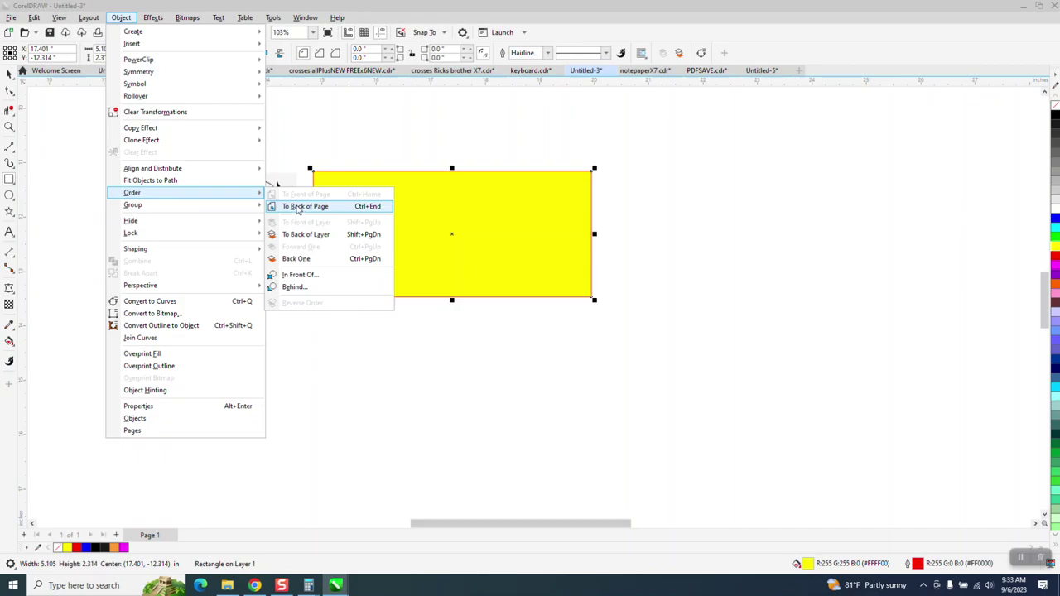
pyautogui.click(296, 209)
# Step: Zoom in, select the yellow rectangle, then marquee-select the traced black vine group
pyautogui.click(9, 127)
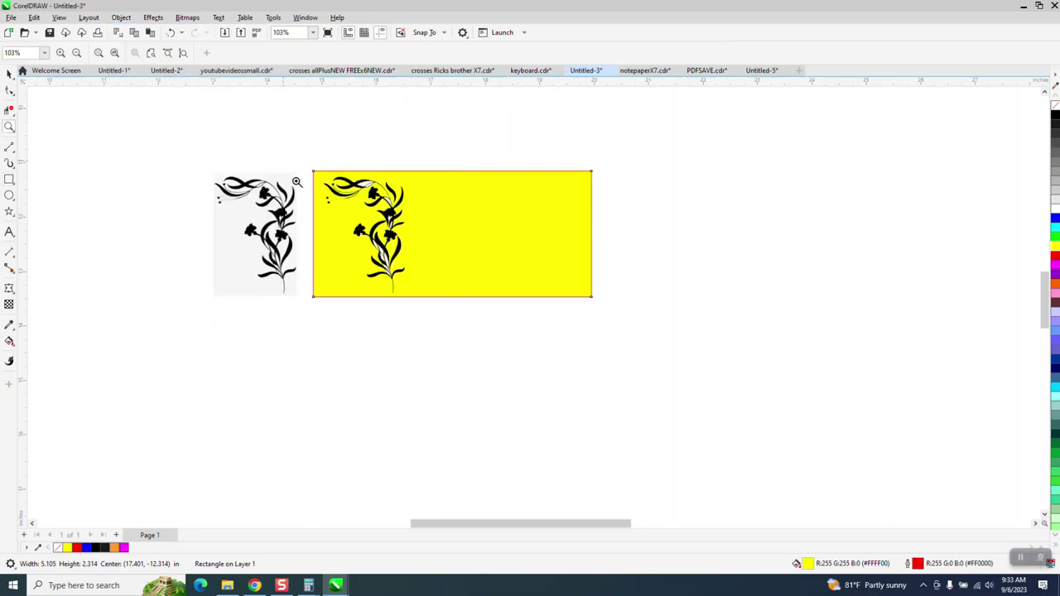
pyautogui.scroll(3, 296, 182)
pyautogui.click(8, 73)
pyautogui.click(324, 114)
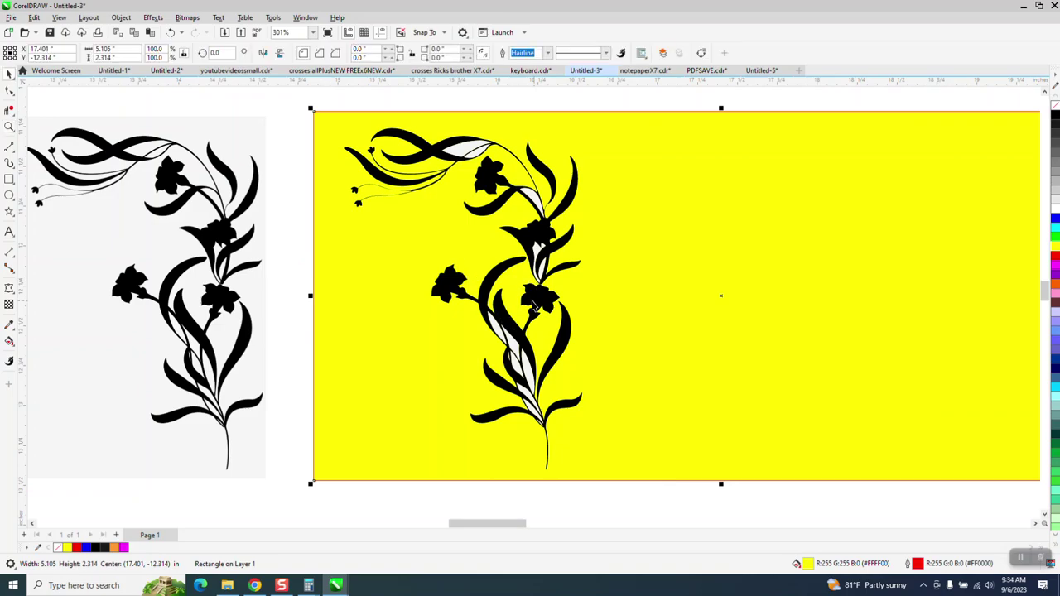
pyautogui.scroll(-1, 547, 308)
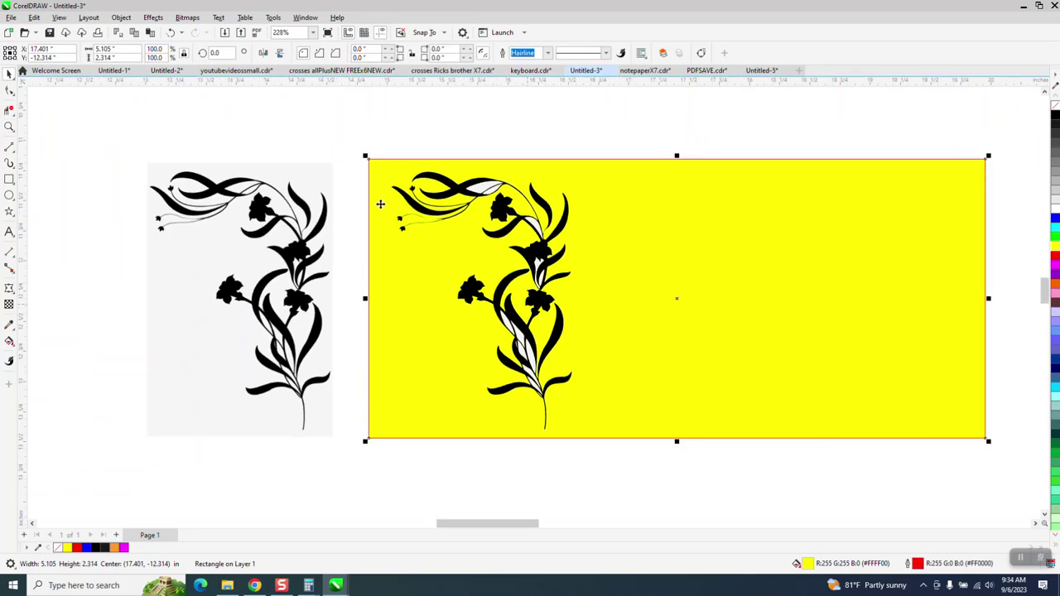
pyautogui.moveTo(365, 140); pyautogui.dragTo(646, 452)
# Step: Ungroup the traced vine and nudge the upper flourish and lower branch right onto the rectangle
pyautogui.click(125, 19)
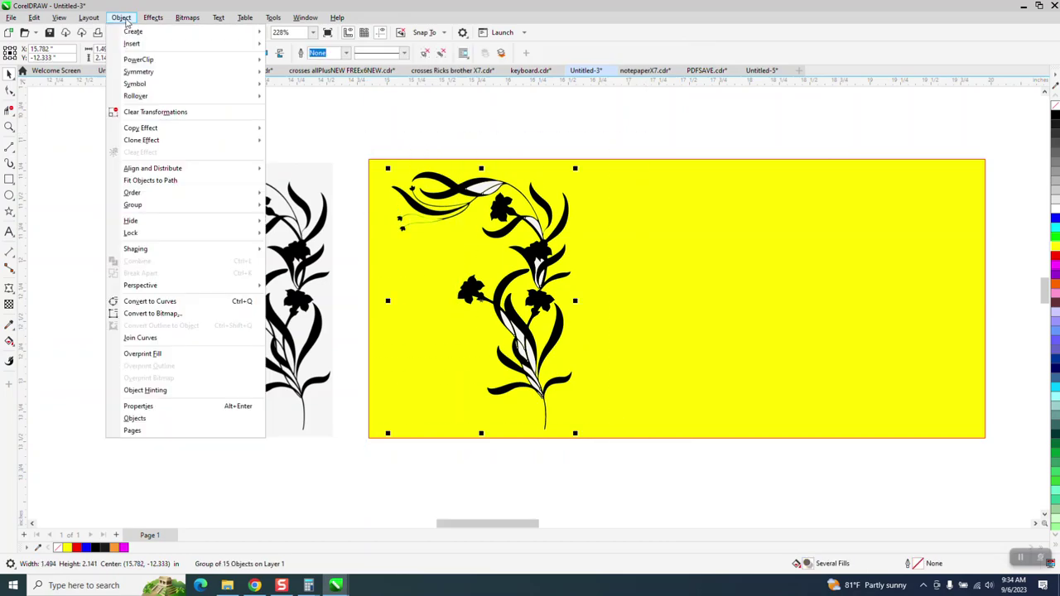
pyautogui.moveTo(133, 207)
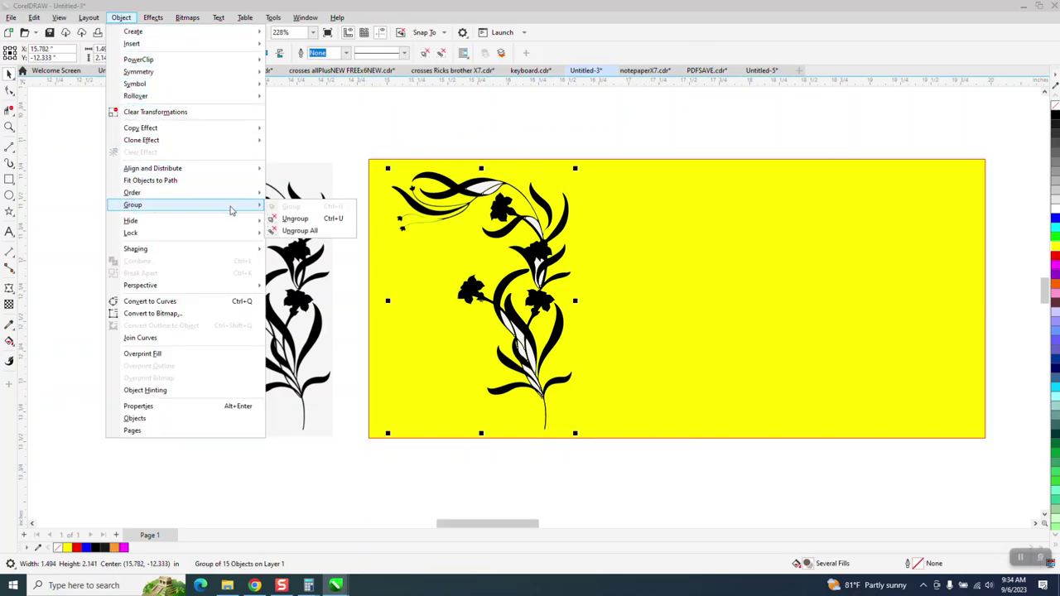
pyautogui.click(296, 218)
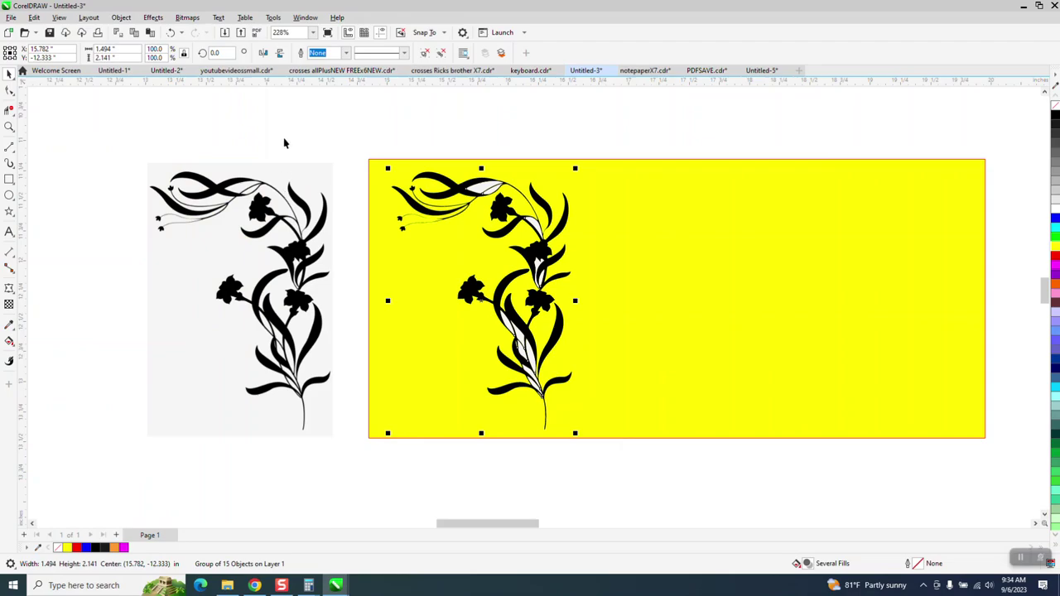
pyautogui.click(445, 186)
pyautogui.press('Right')
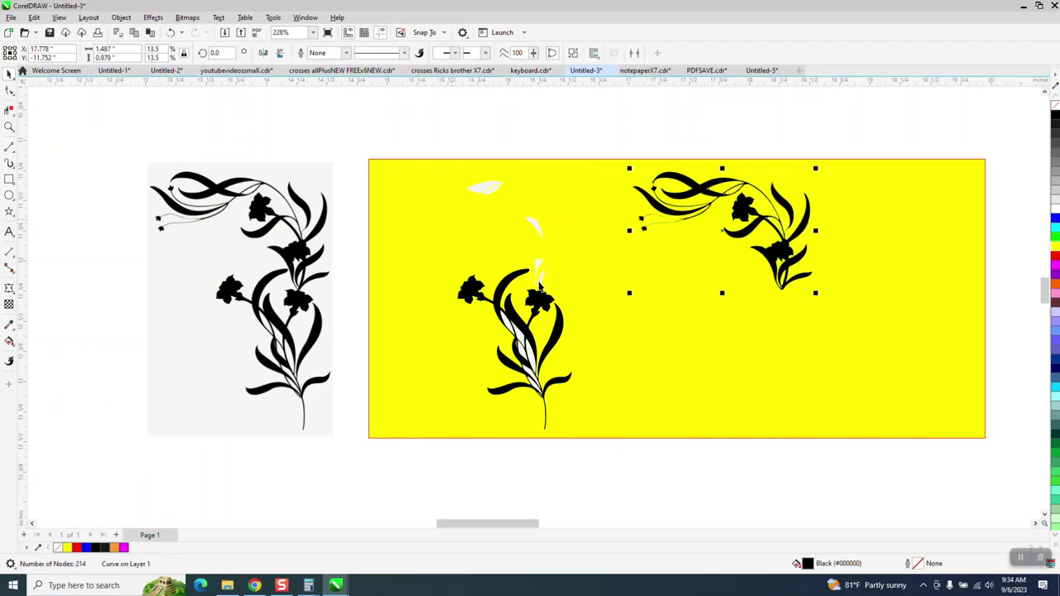
pyautogui.click(559, 323)
pyautogui.press('Right')
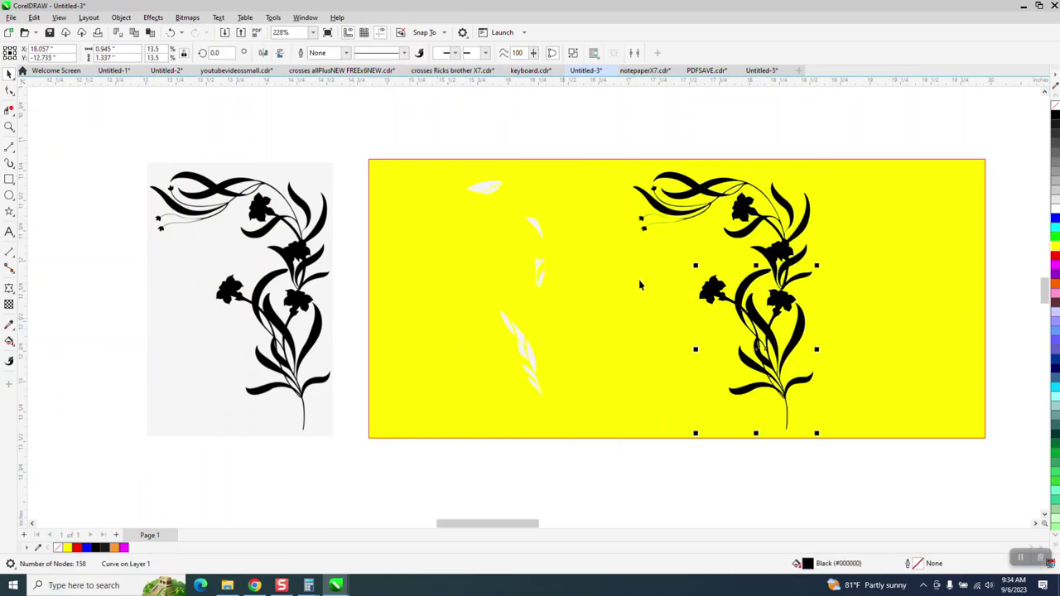
# Step: Delete the white leftover fragments, readjust the lower branch, and select all vine pieces
pyautogui.moveTo(433, 135); pyautogui.dragTo(663, 488)
pyautogui.press('Delete')
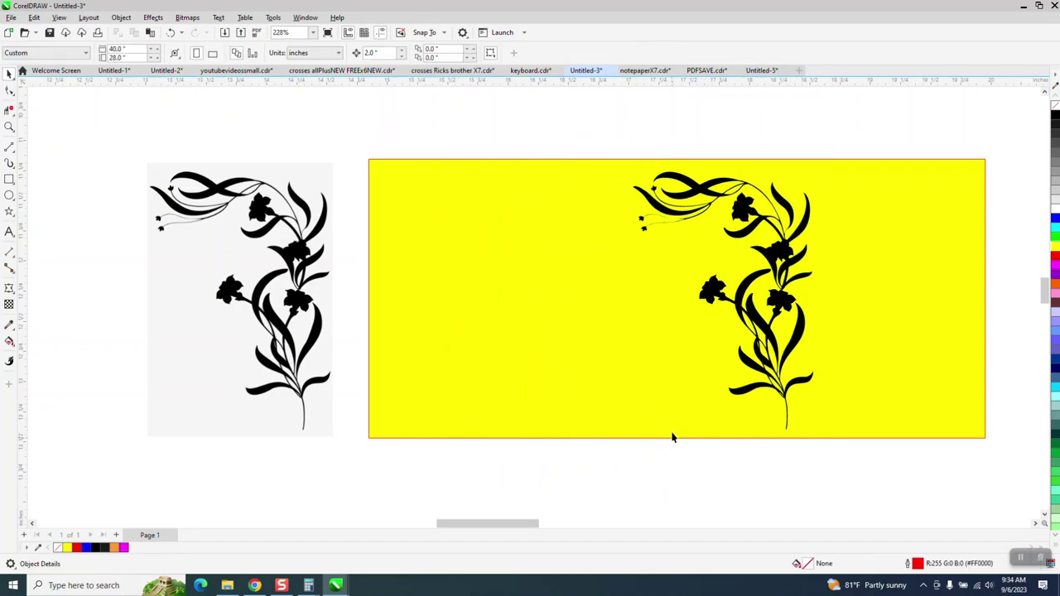
pyautogui.click(752, 315)
pyautogui.press('Left')
pyautogui.press('Right')
pyautogui.moveTo(622, 141); pyautogui.dragTo(694, 254)
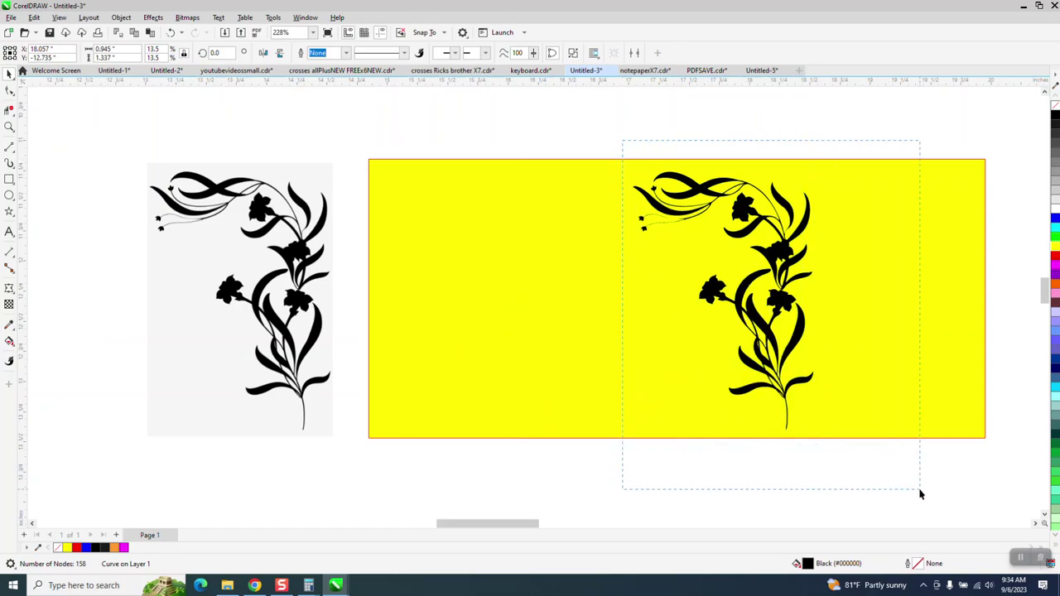
# Step: Give the vine pieces no fill with a black outline and zoom in on them
pyautogui.moveTo(919, 490); pyautogui.dragTo(921, 491)
pyautogui.click(1056, 104)
pyautogui.rightClick(1055, 117)
pyautogui.click(9, 126)
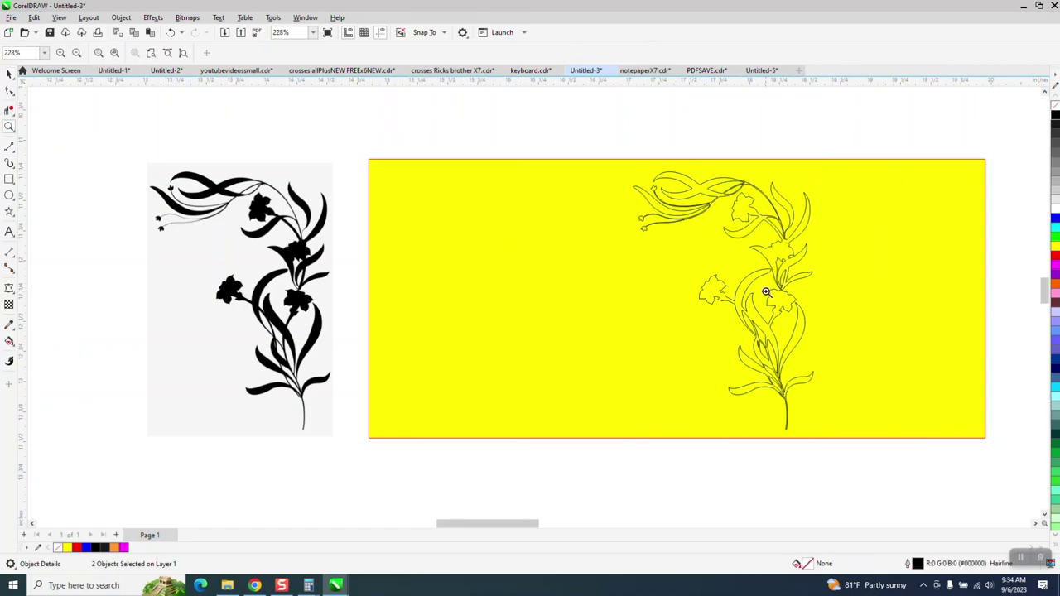
pyautogui.moveTo(779, 278); pyautogui.dragTo(832, 338)
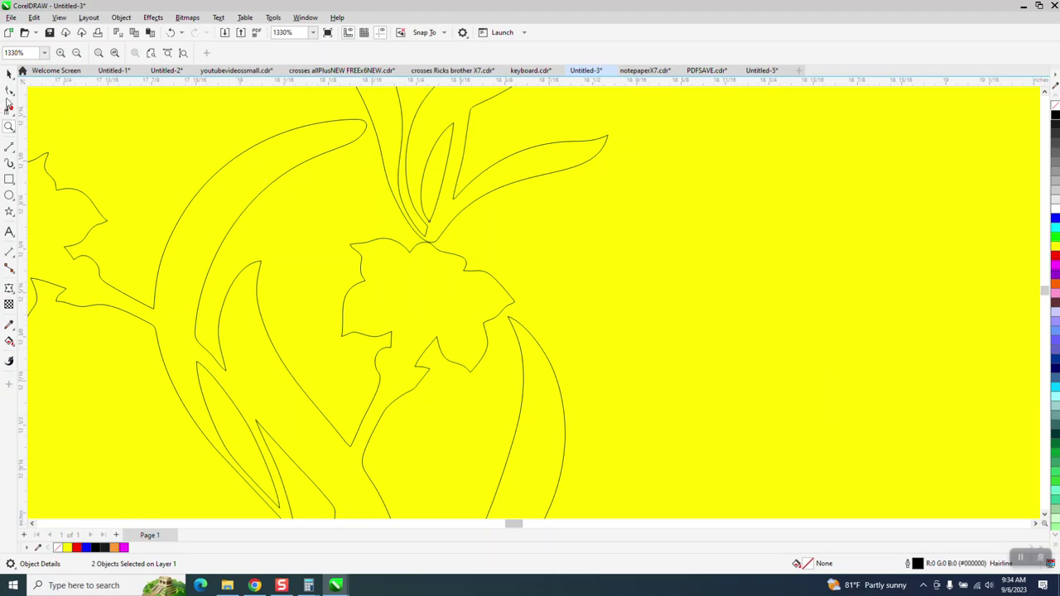
# Step: Drag the stem's end node down onto the flower petal edge, then zoom back out
pyautogui.click(10, 92)
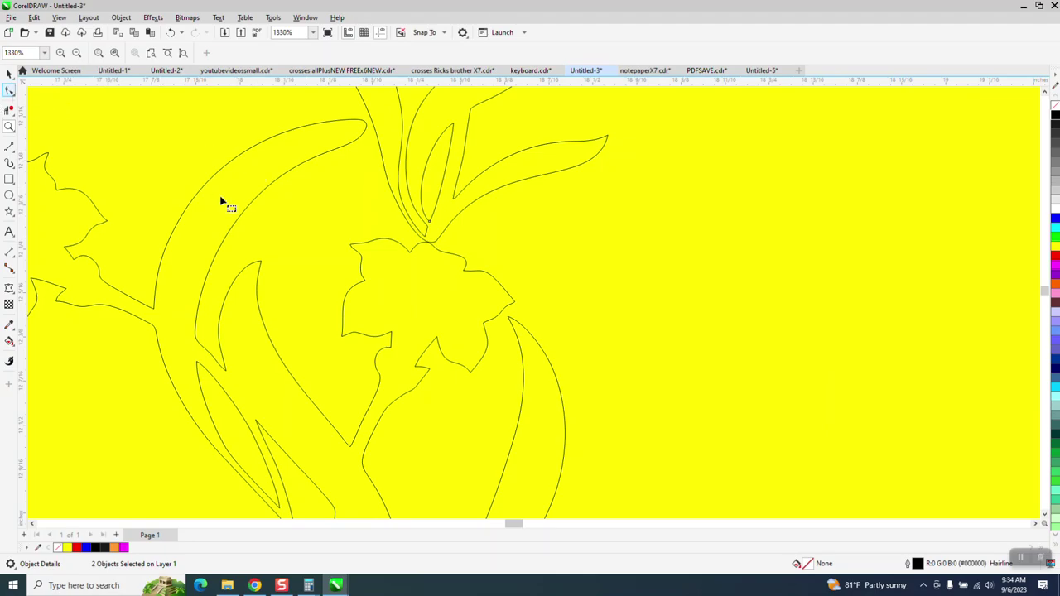
pyautogui.click(9, 126)
pyautogui.moveTo(609, 338); pyautogui.dragTo(609, 338)
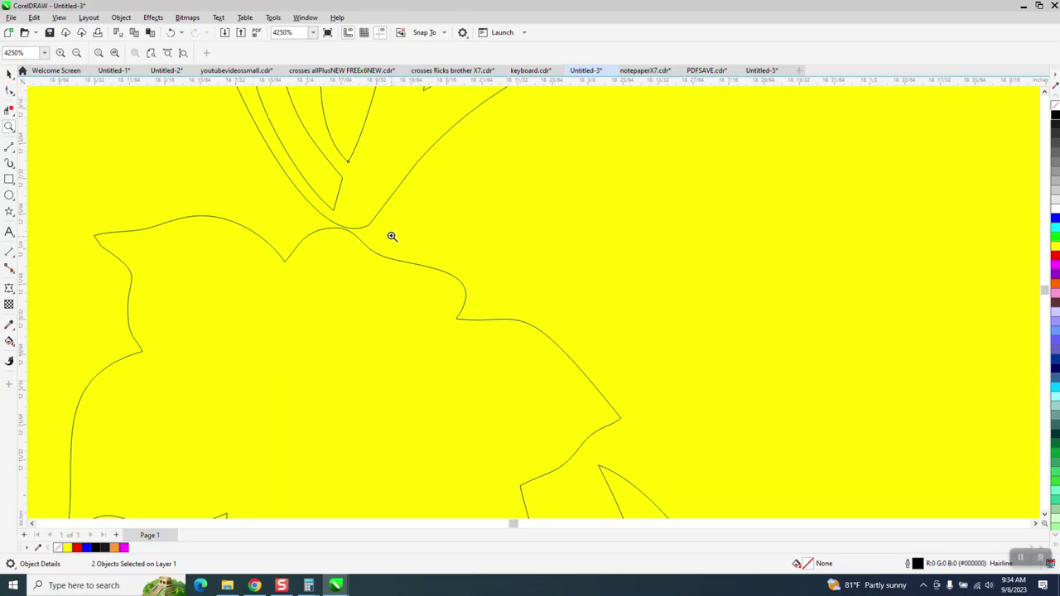
pyautogui.click(9, 91)
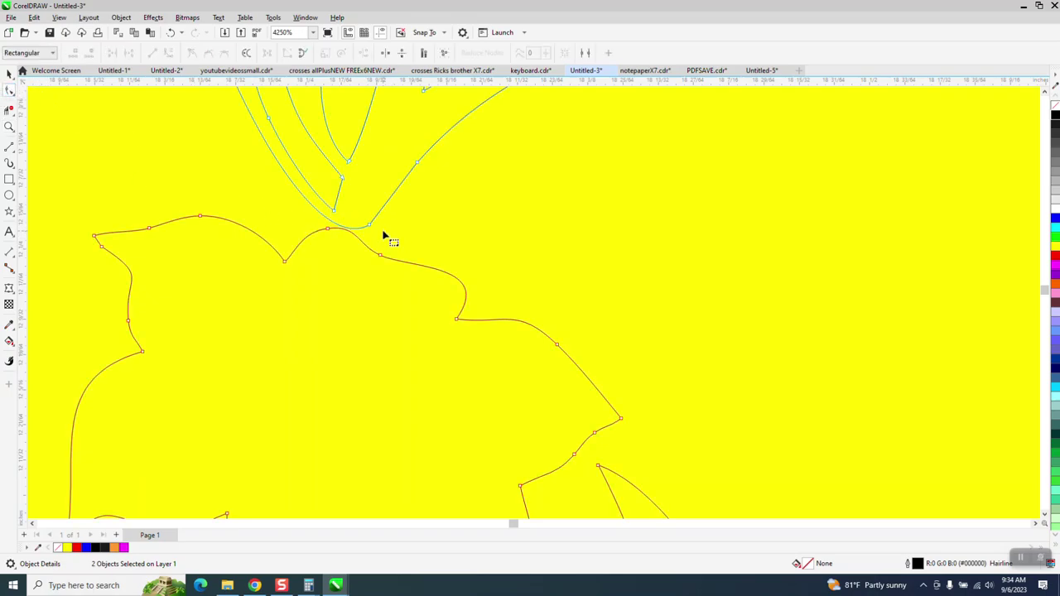
pyautogui.moveTo(372, 227); pyautogui.dragTo(361, 254)
pyautogui.click(9, 109)
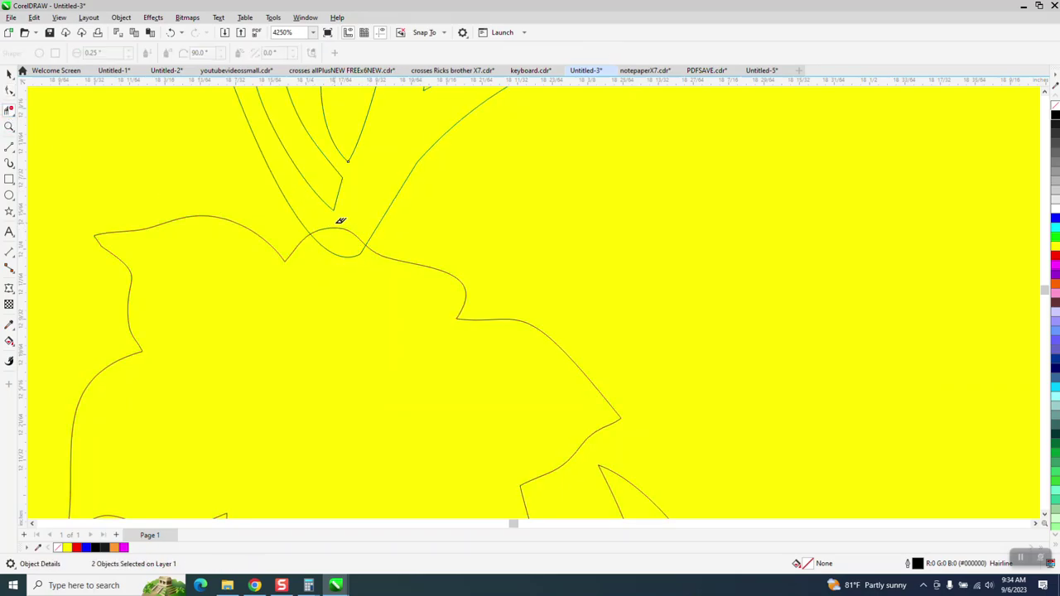
pyautogui.scroll(-5, 367, 265)
pyautogui.scroll(-4, 367, 259)
pyautogui.click(9, 73)
# Step: Smart Fill the inside of the floral outline to make a solid black vine
pyautogui.click(9, 340)
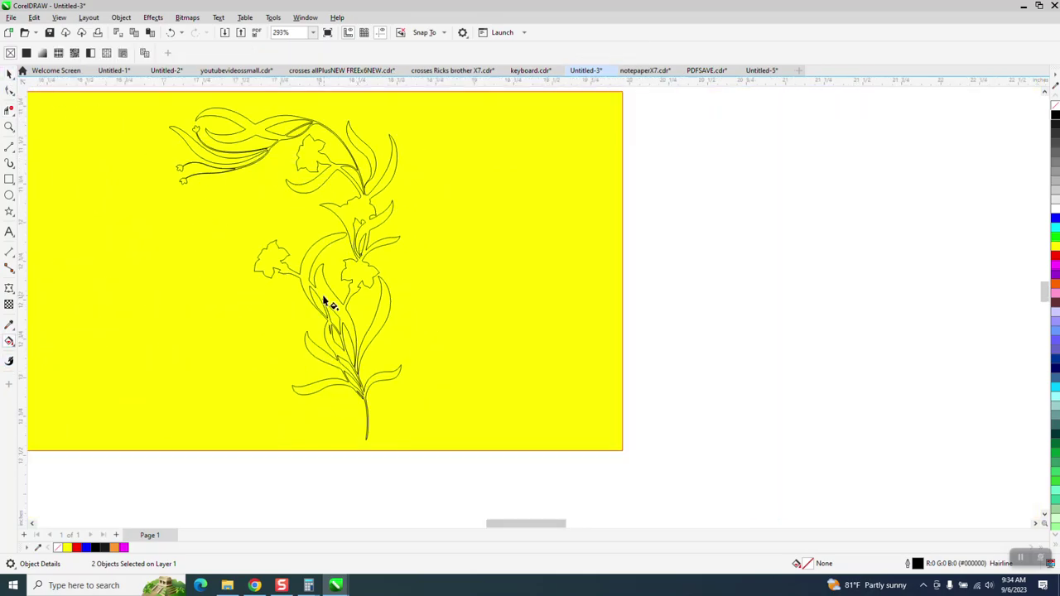
pyautogui.click(9, 340)
pyautogui.click(33, 353)
pyautogui.click(278, 262)
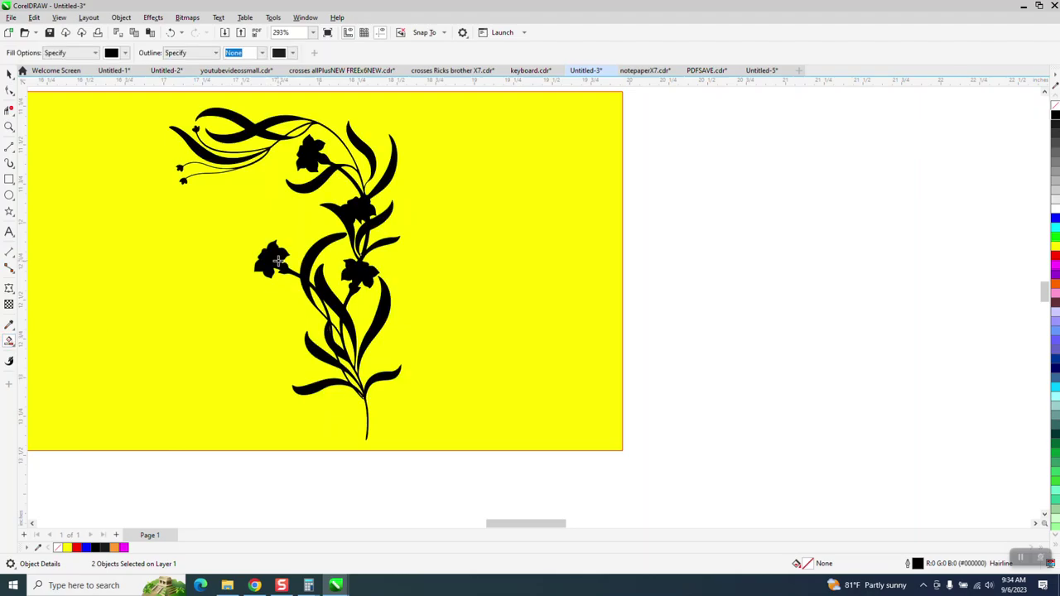
# Step: Shift-nudge the black filled vine right, off the yellow rectangle
pyautogui.hotkey('shift', 'Right')
pyautogui.scroll(-2, 303, 282)
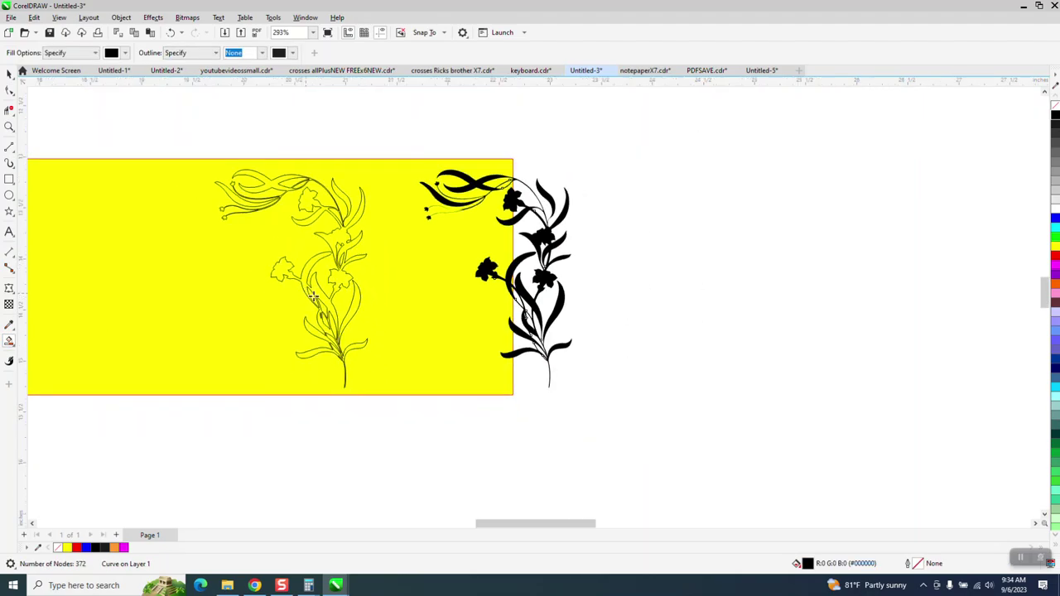
pyautogui.scroll(-1, 444, 339)
pyautogui.hotkey('shift', 'Right')
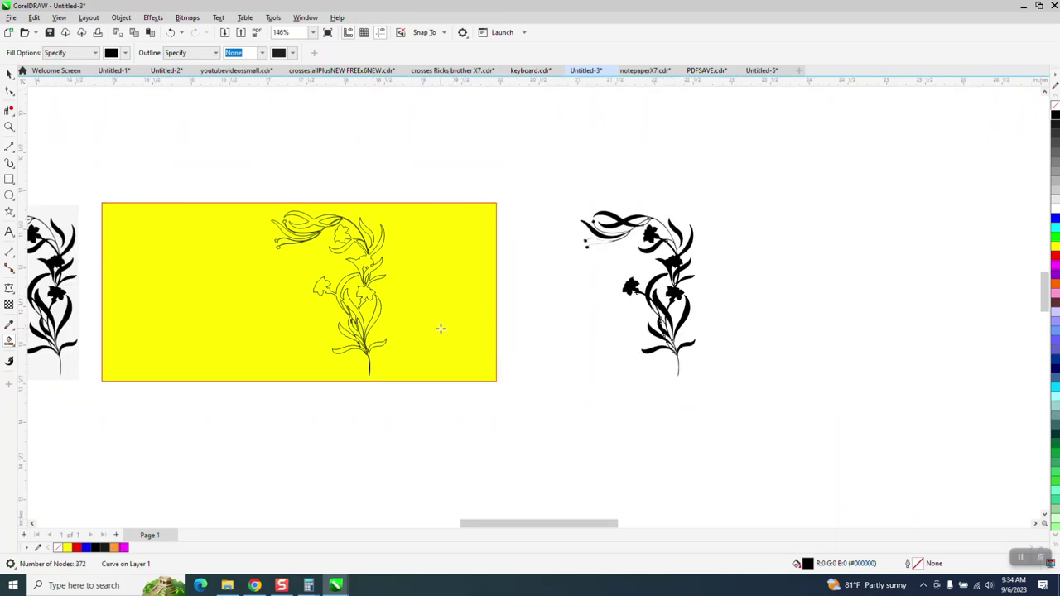
# Step: Mirror the black vine silhouette horizontally, then type a letter B below the yellow rectangle
pyautogui.click(10, 74)
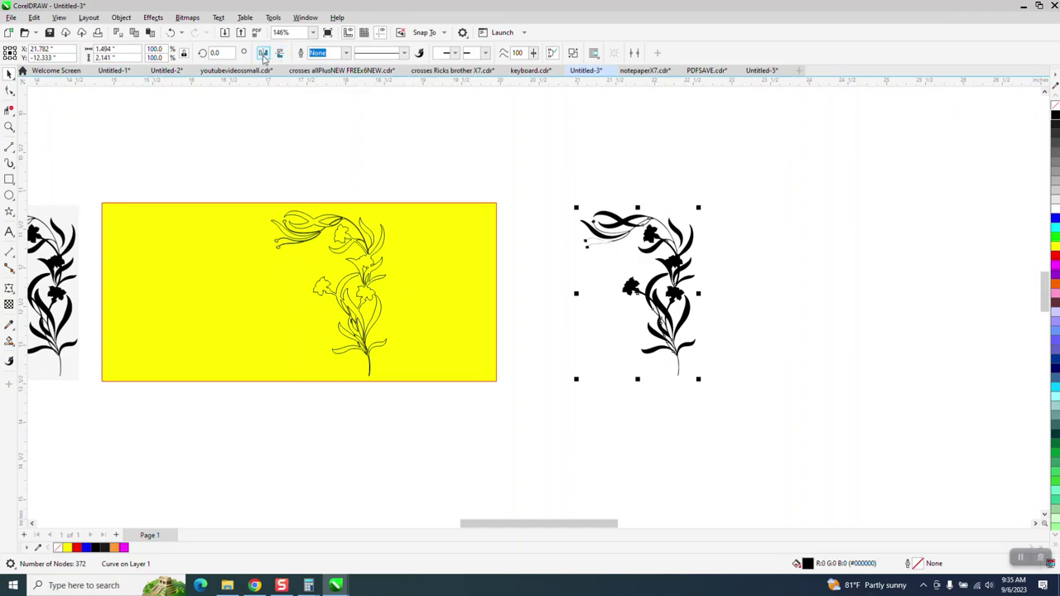
pyautogui.click(279, 53)
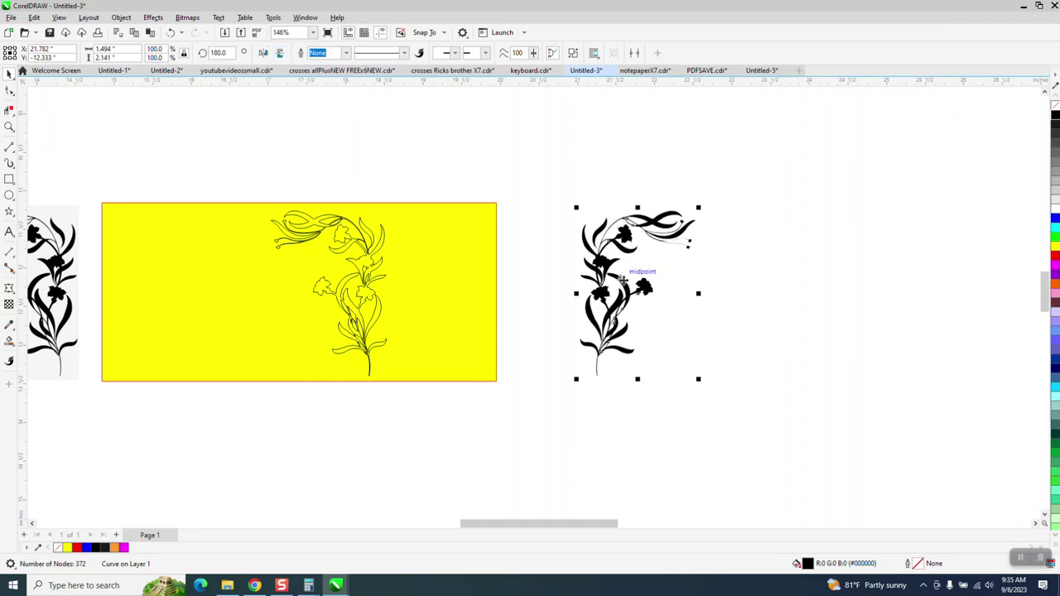
pyautogui.click(9, 232)
pyautogui.click(502, 429)
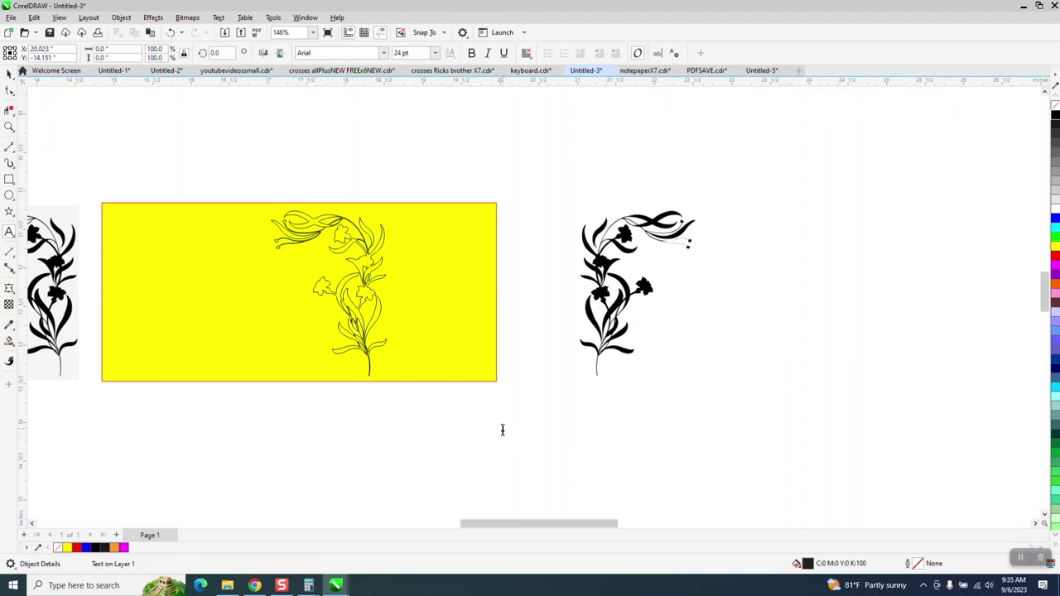
pyautogui.write('B')
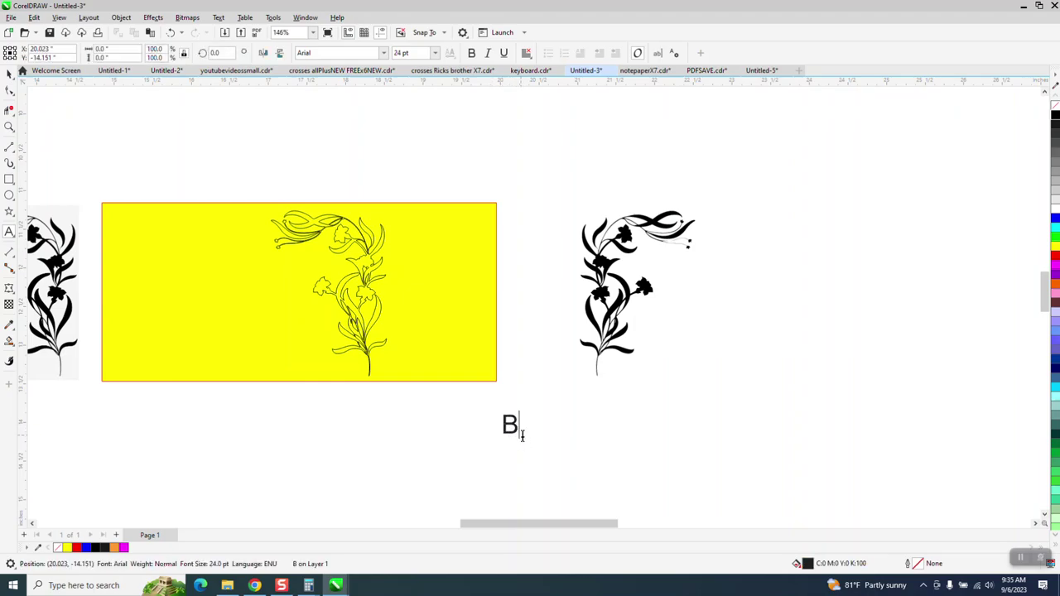
pyautogui.scroll(-1, 520, 431)
# Step: Scale the B up, set it in Times New Roman, and drag the black vine toward it
pyautogui.press('Escape')
pyautogui.moveTo(522, 358); pyautogui.dragTo(698, 497)
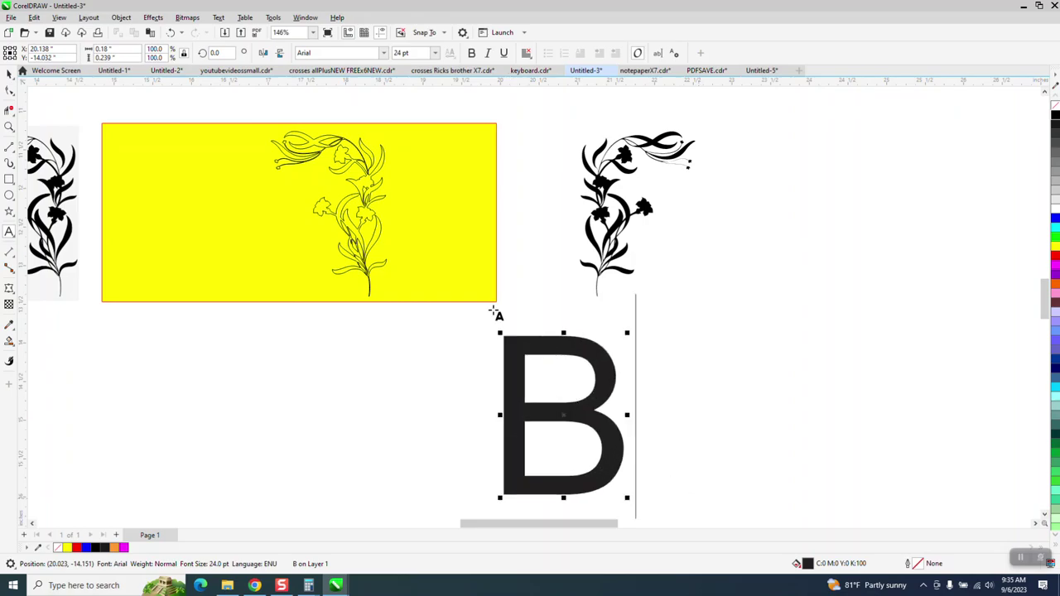
pyautogui.click(364, 53)
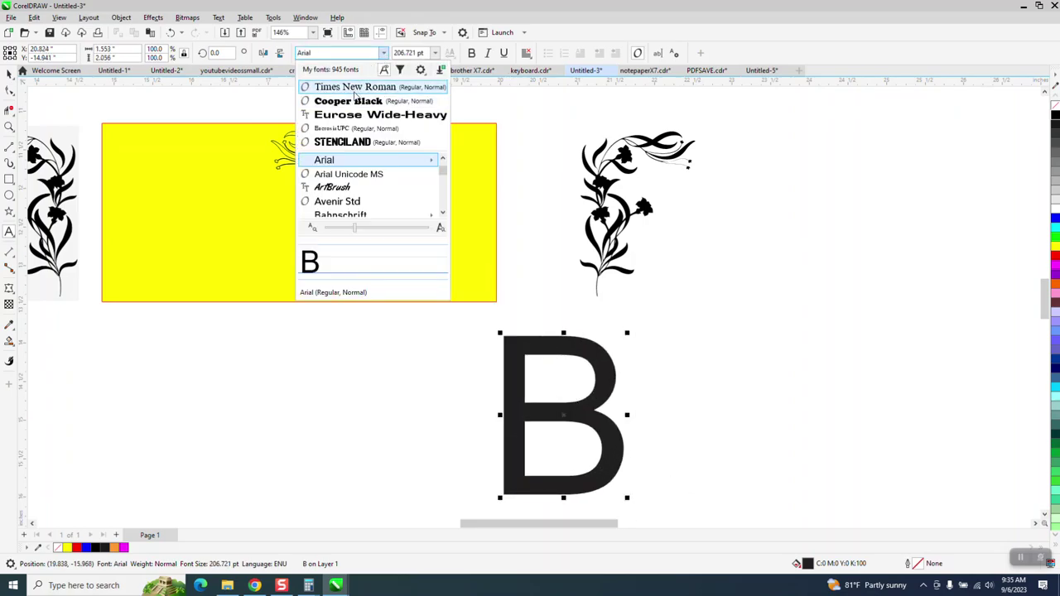
pyautogui.click(355, 88)
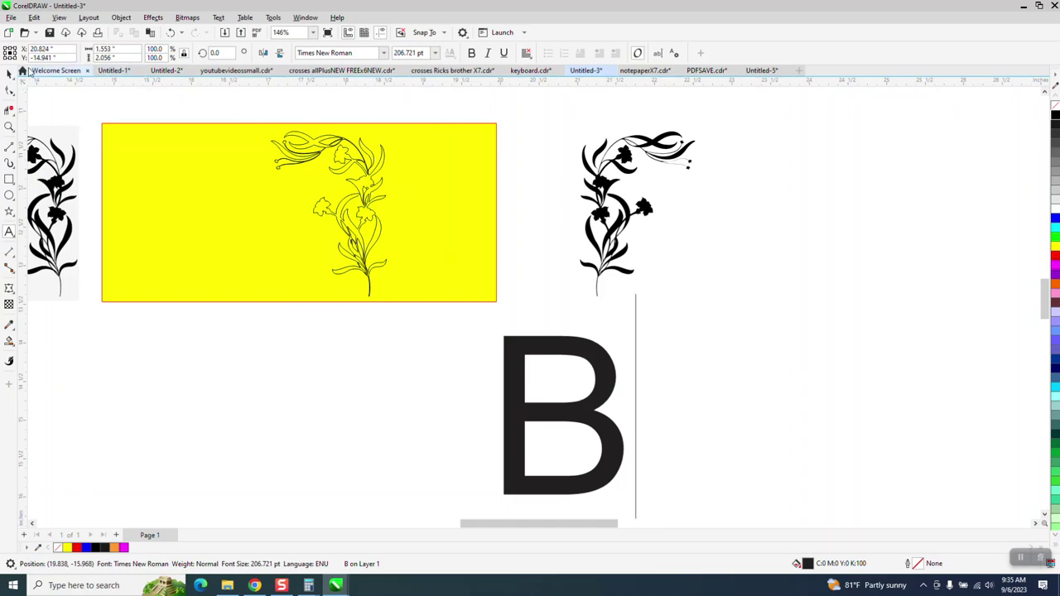
pyautogui.click(8, 73)
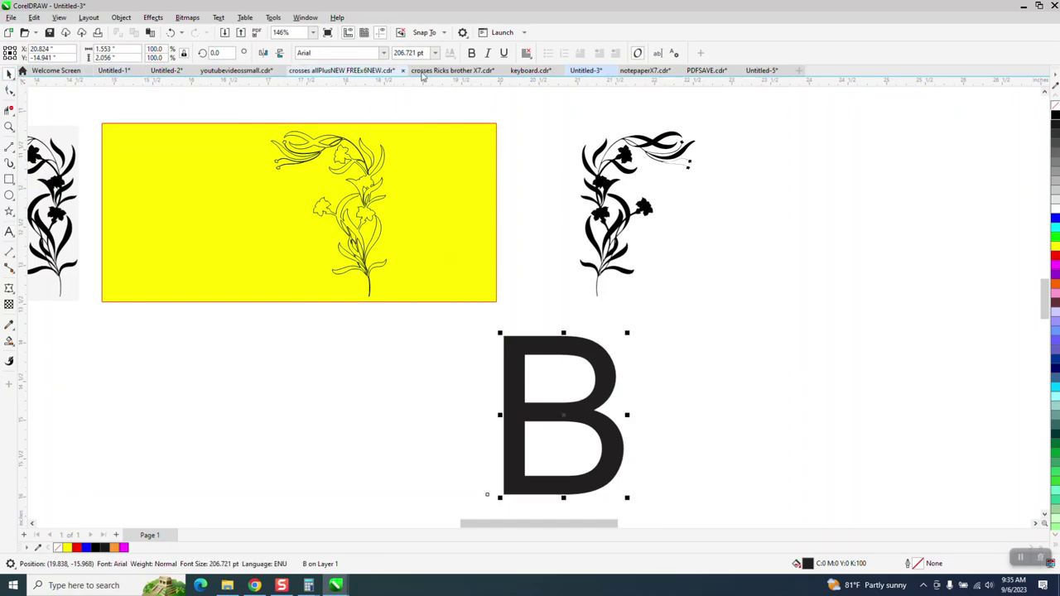
pyautogui.click(365, 53)
pyautogui.click(350, 87)
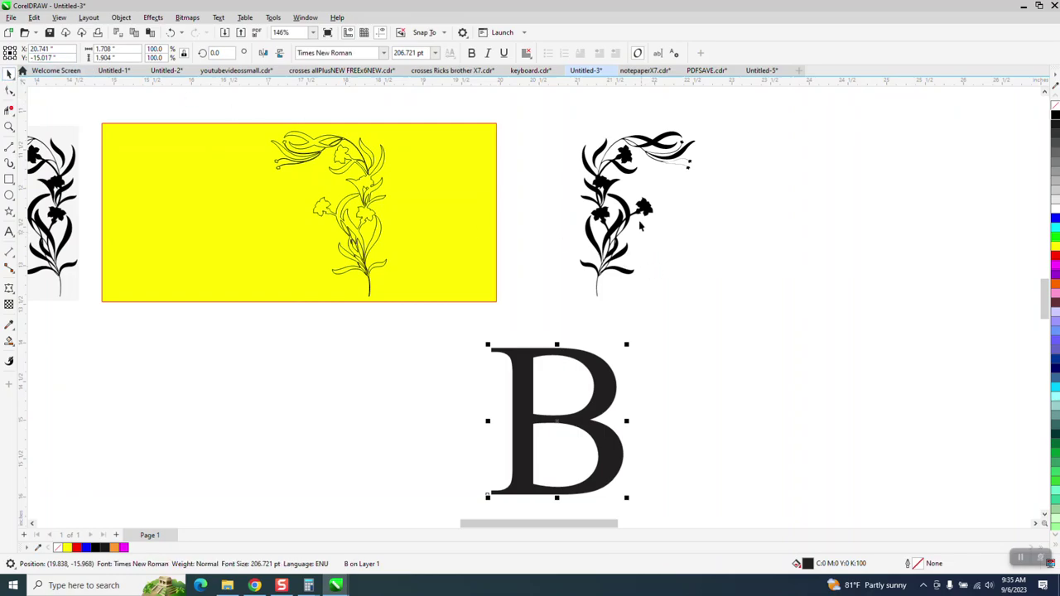
pyautogui.moveTo(639, 226); pyautogui.dragTo(781, 360)
# Step: Reposition the B, convert it to curves, and remove its fill to leave an outline
pyautogui.moveTo(603, 450); pyautogui.dragTo(636, 347)
pyautogui.click(121, 17)
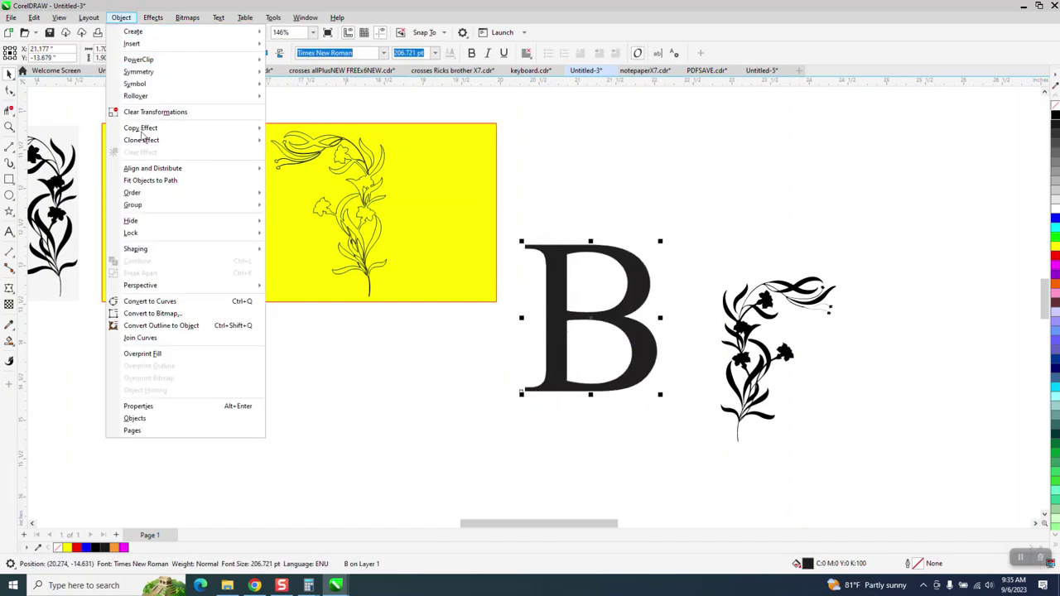
pyautogui.click(184, 303)
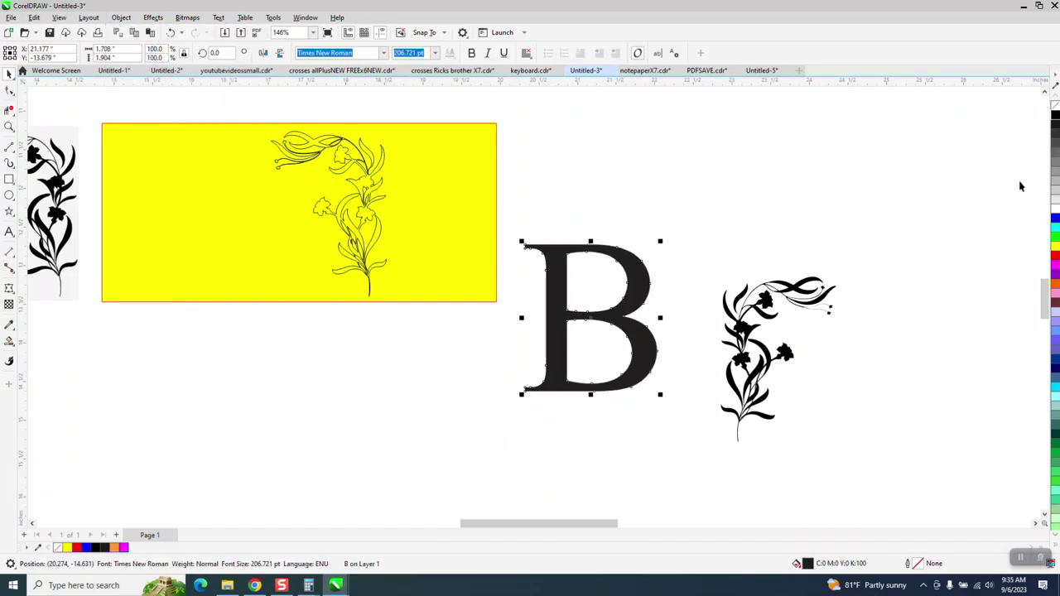
pyautogui.click(1055, 105)
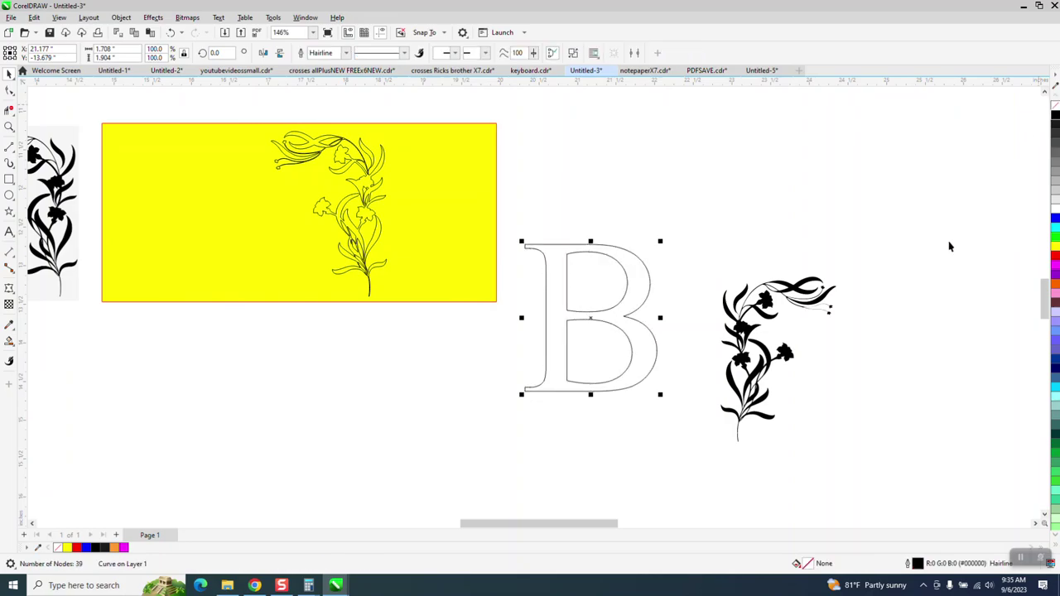
# Step: Try dropping the floral vine onto the B, then undo so it stays beside it
pyautogui.moveTo(774, 309); pyautogui.dragTo(631, 276)
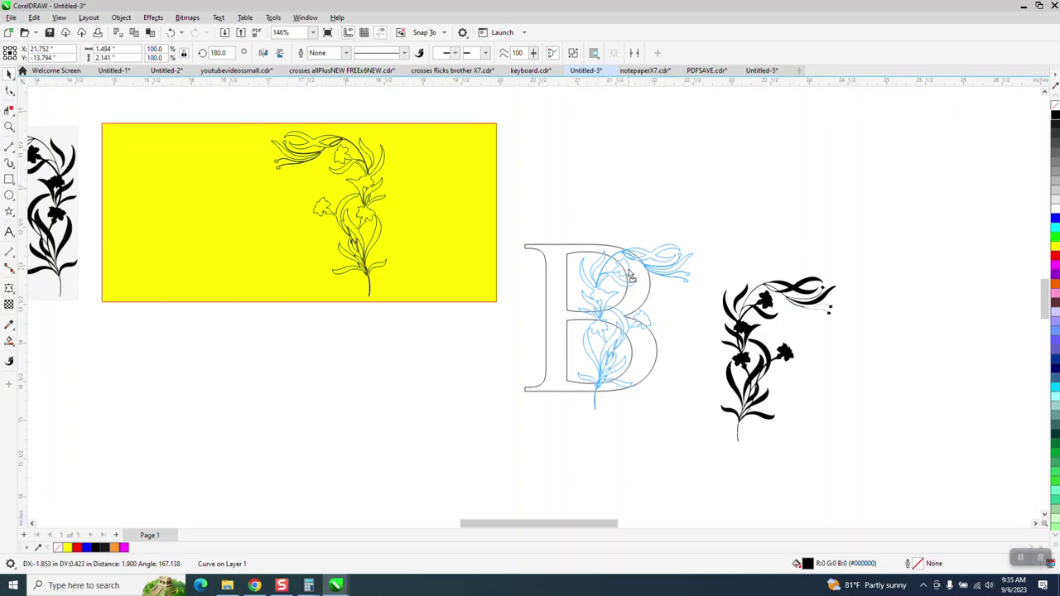
pyautogui.moveTo(631, 276); pyautogui.dragTo(632, 276)
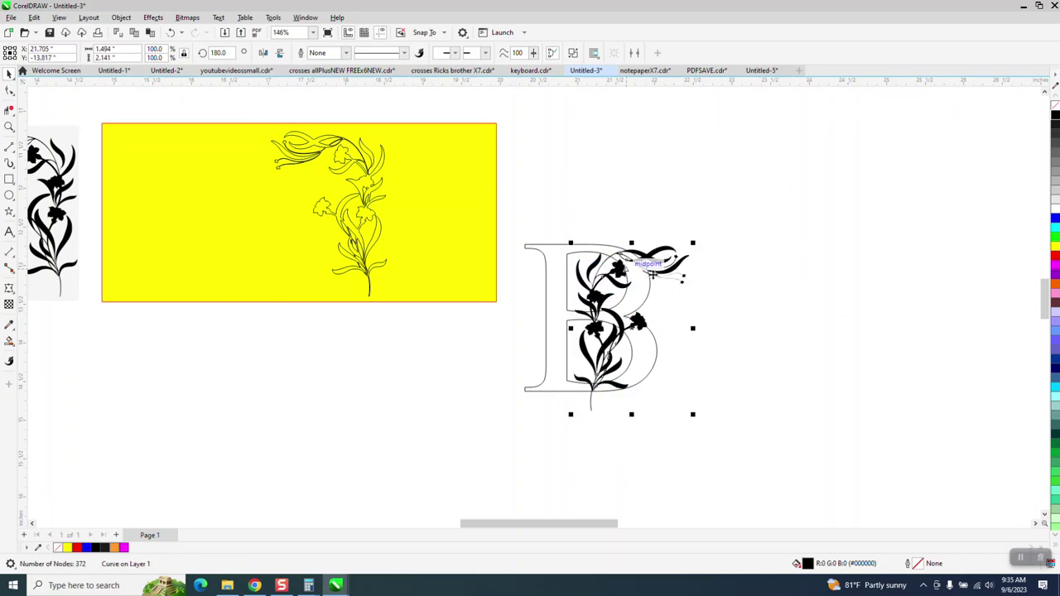
pyautogui.hotkey('ctrl', 'z')
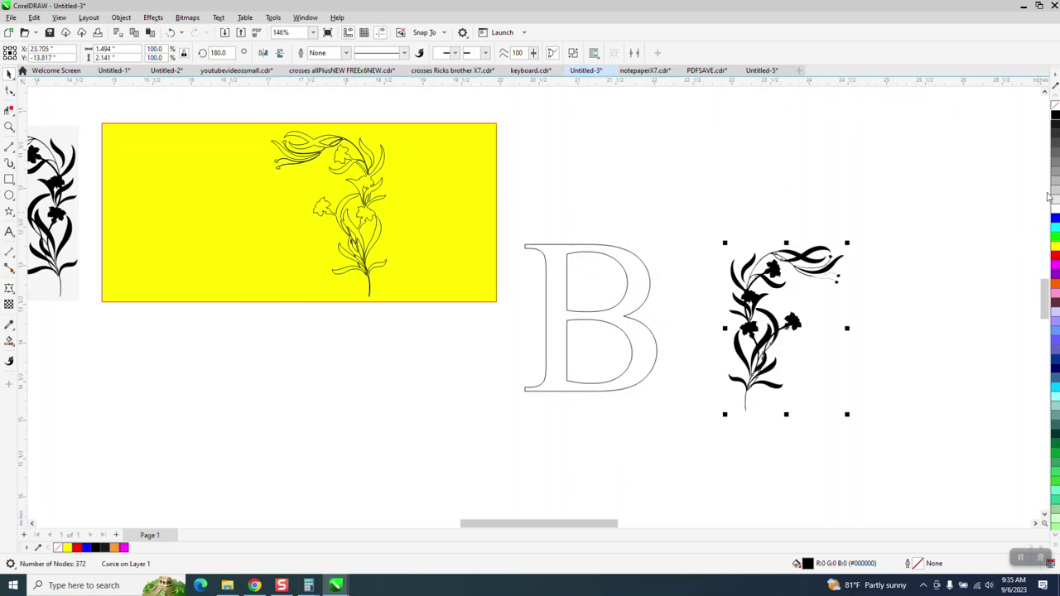
# Step: Swap the vine's black fill for a thin black outline and add an outside contour around it
pyautogui.click(1055, 107)
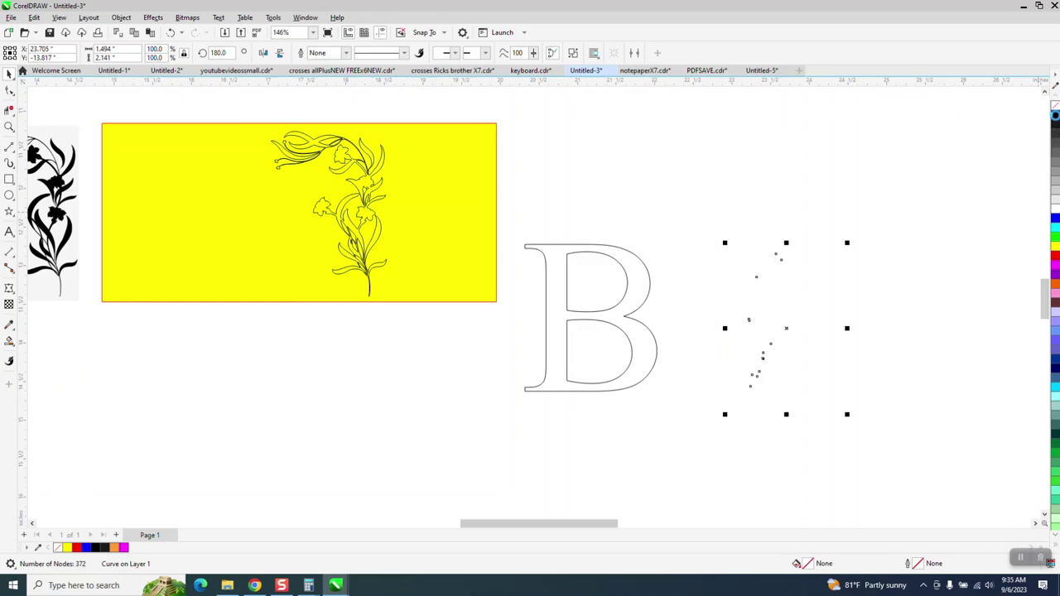
pyautogui.rightClick(1056, 121)
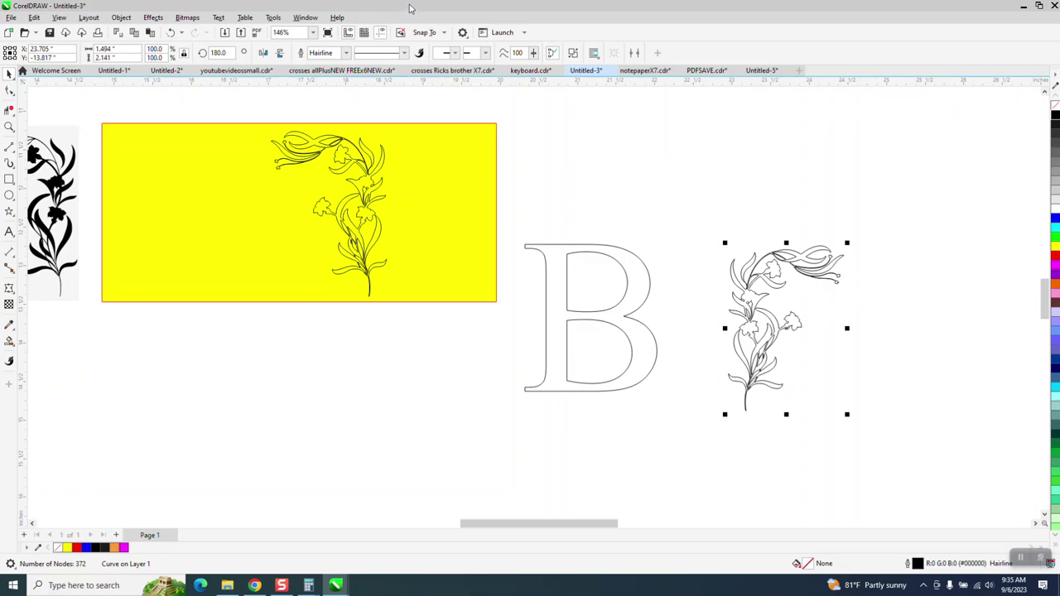
pyautogui.click(154, 18)
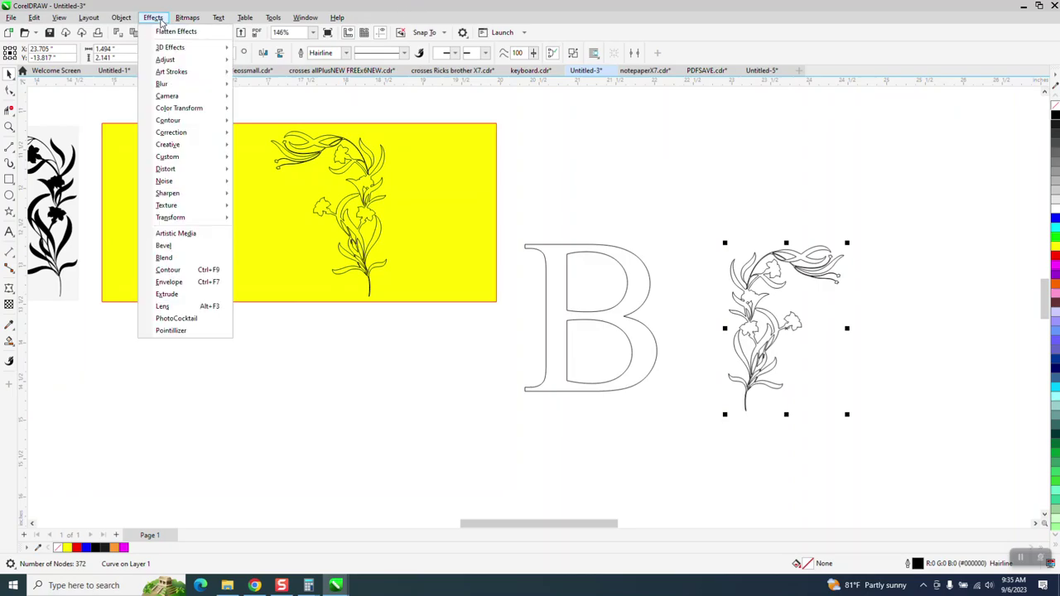
pyautogui.click(168, 270)
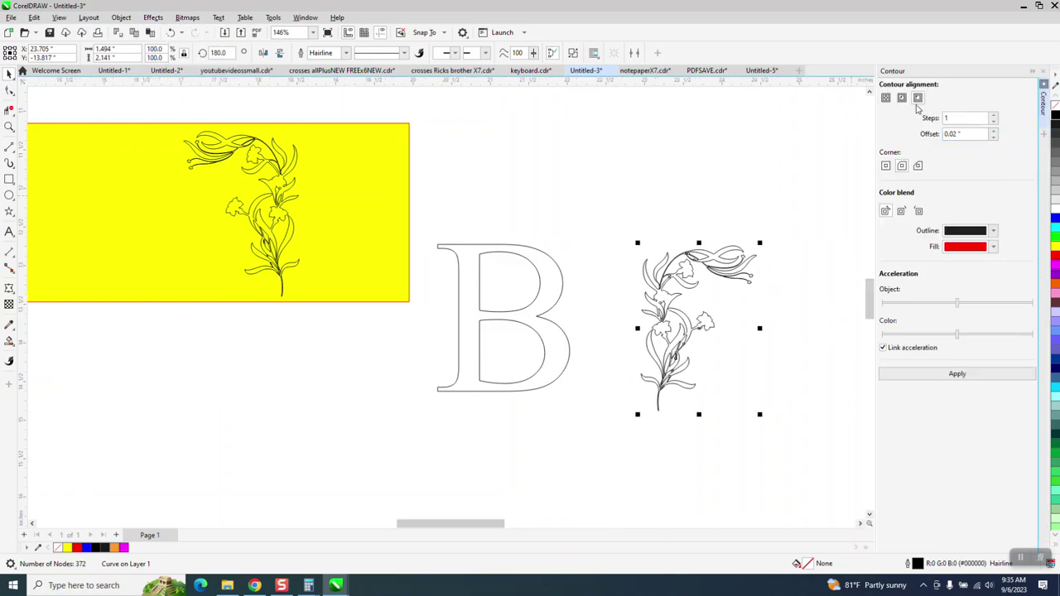
pyautogui.click(917, 99)
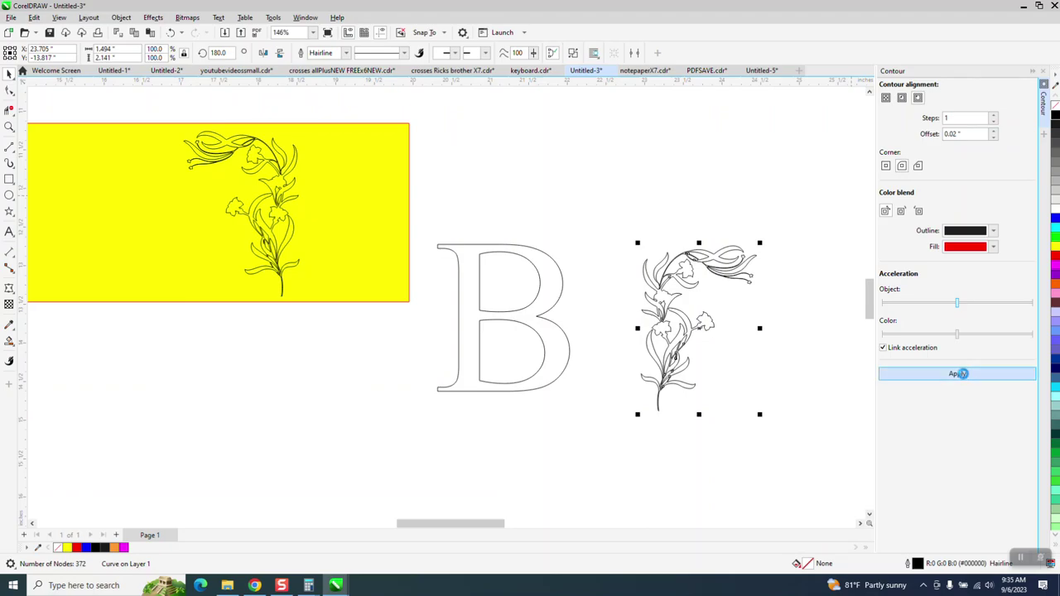
pyautogui.click(961, 374)
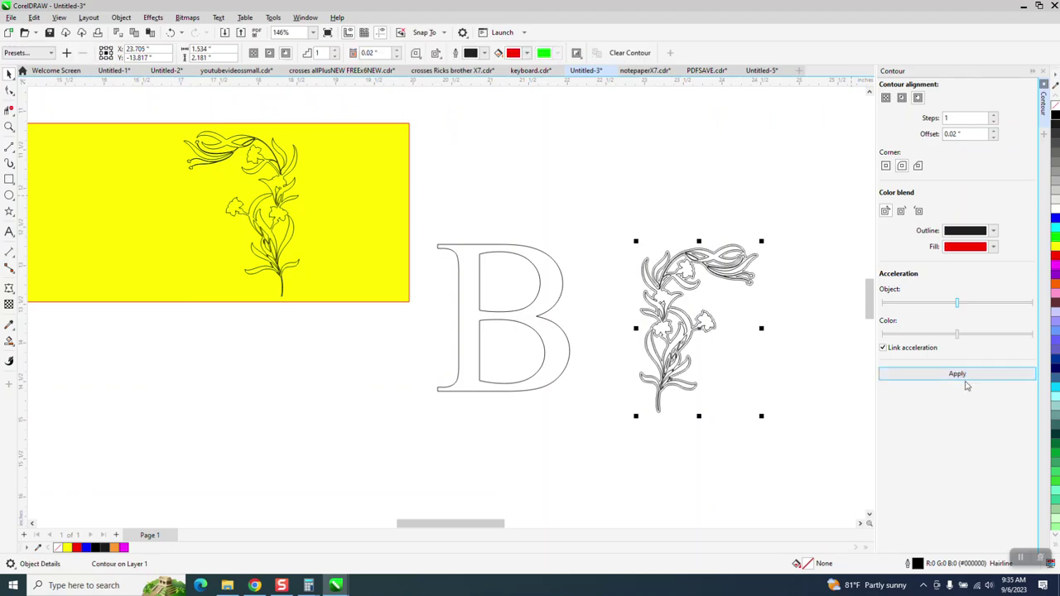
# Step: Break the contour apart from the floral vine and deselect everything
pyautogui.click(121, 18)
pyautogui.click(173, 272)
pyautogui.click(571, 173)
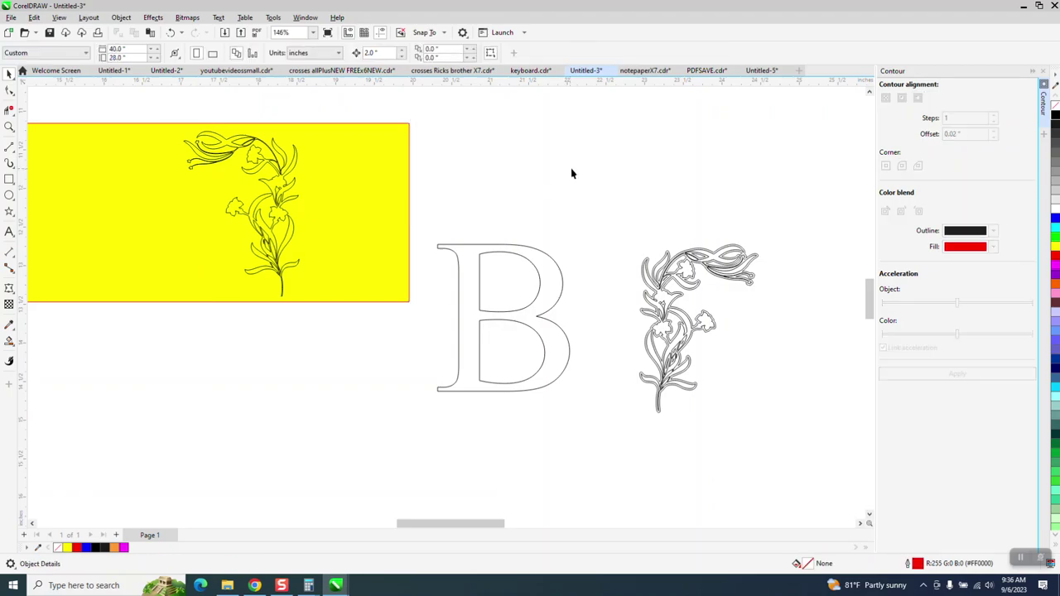
# Step: Nudge the original floral vine into place above its outline and fill it solid black
pyautogui.click(732, 248)
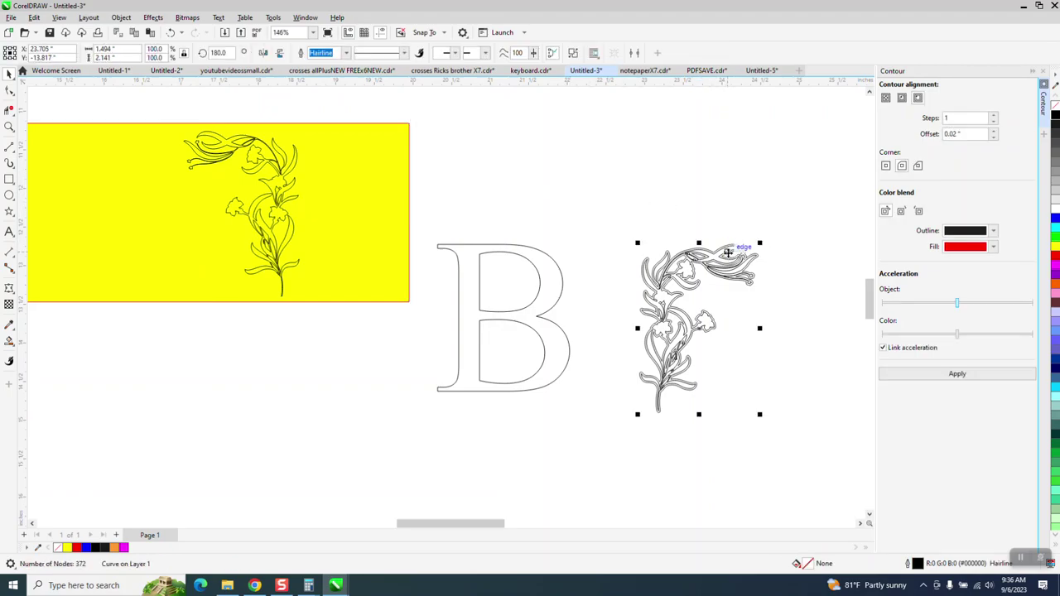
pyautogui.press('Left')
pyautogui.press('Left')
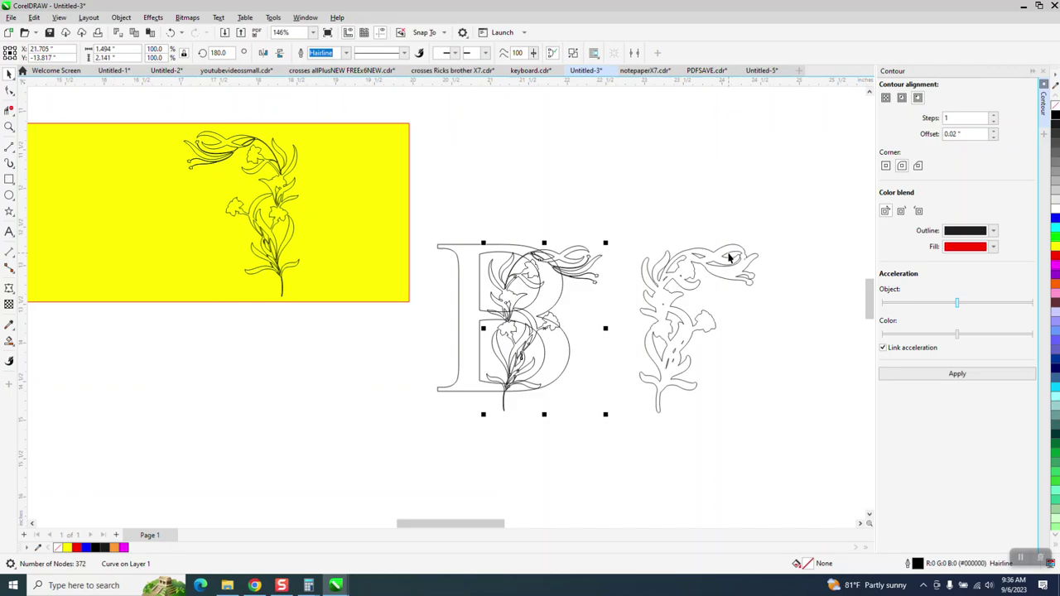
pyautogui.press('Up')
pyautogui.press('Up')
pyautogui.scroll(-1, 729, 257)
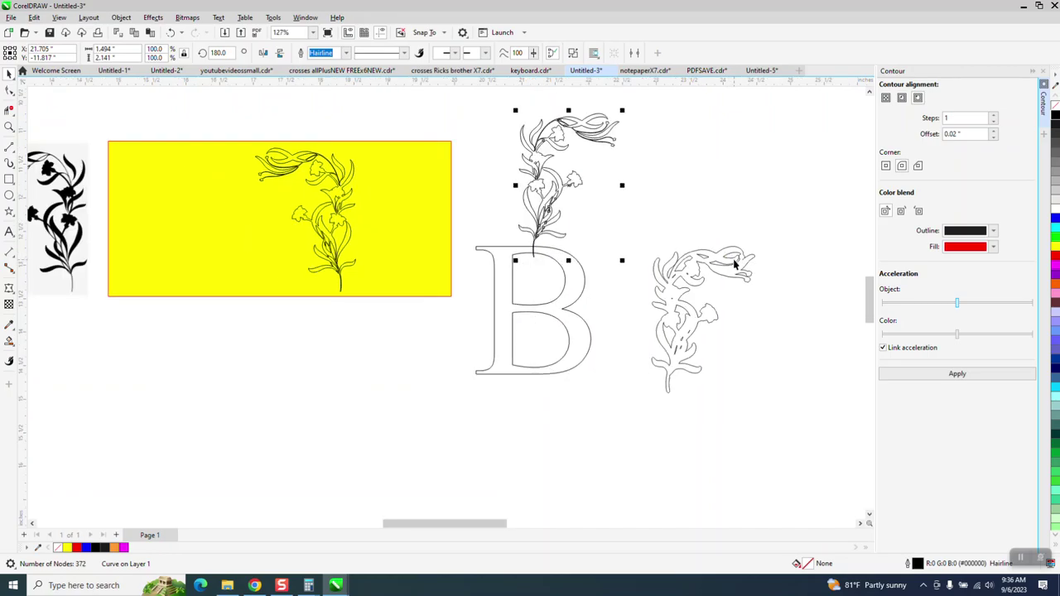
pyautogui.press('Right')
pyautogui.press('Right')
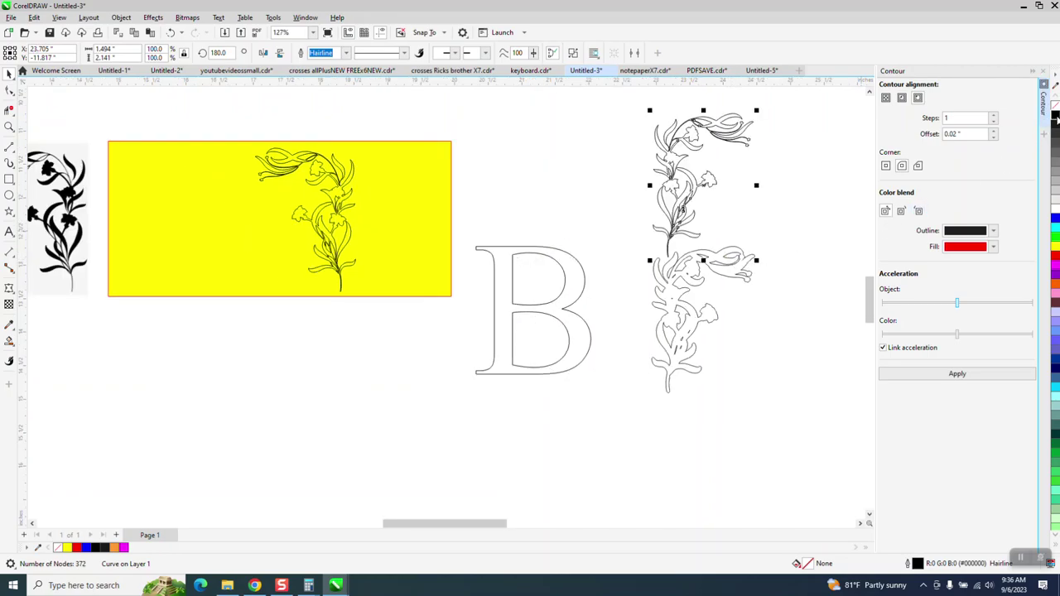
pyautogui.click(1055, 122)
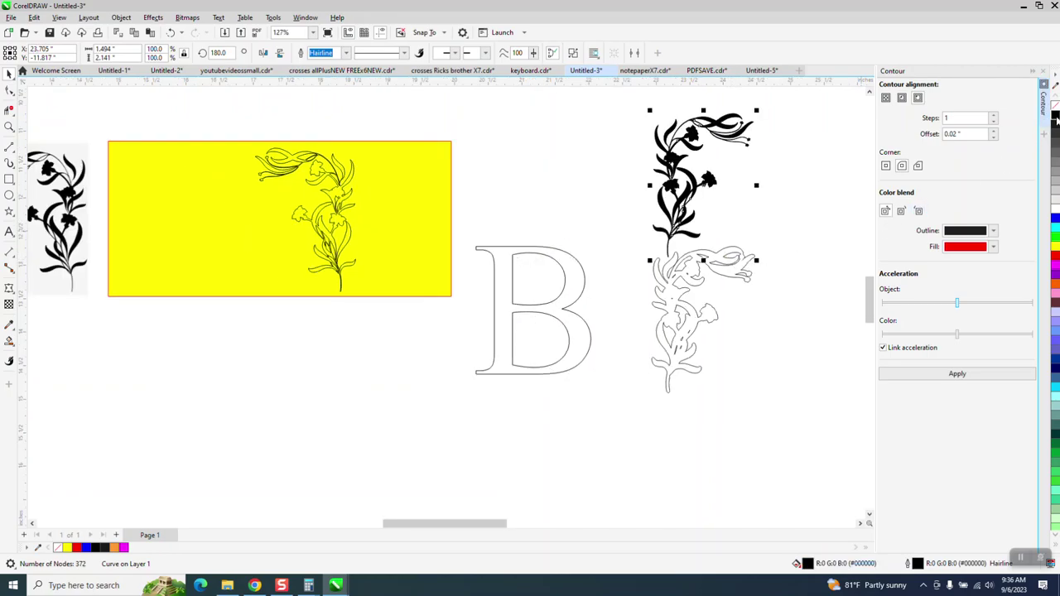
# Step: Shift the contour outline copy onto the letter B and zoom in on the B
pyautogui.click(737, 273)
pyautogui.press('Left')
pyautogui.press('Left')
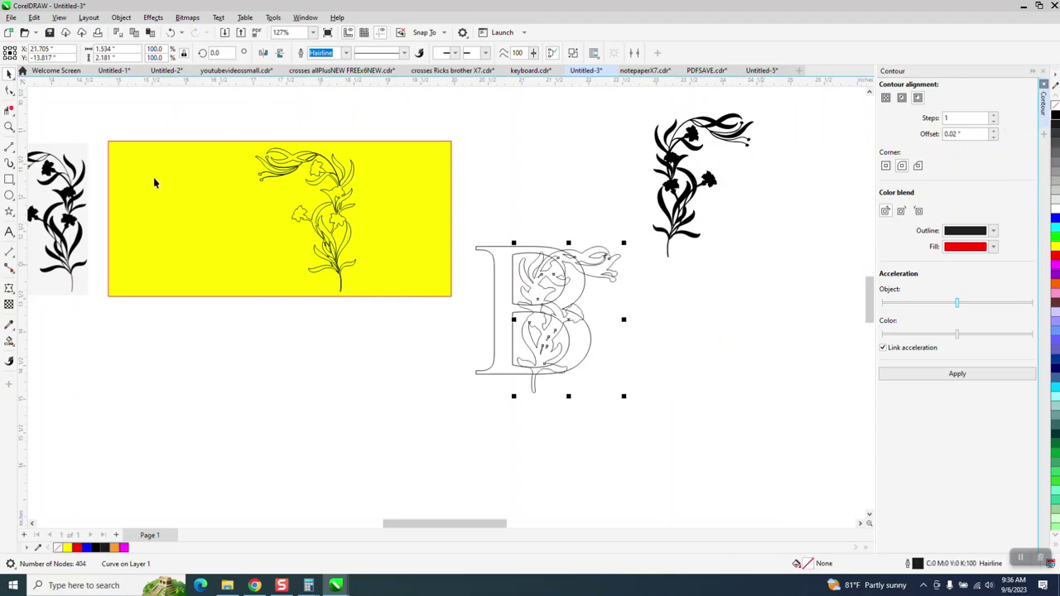
pyautogui.click(9, 126)
pyautogui.moveTo(414, 171); pyautogui.dragTo(848, 449)
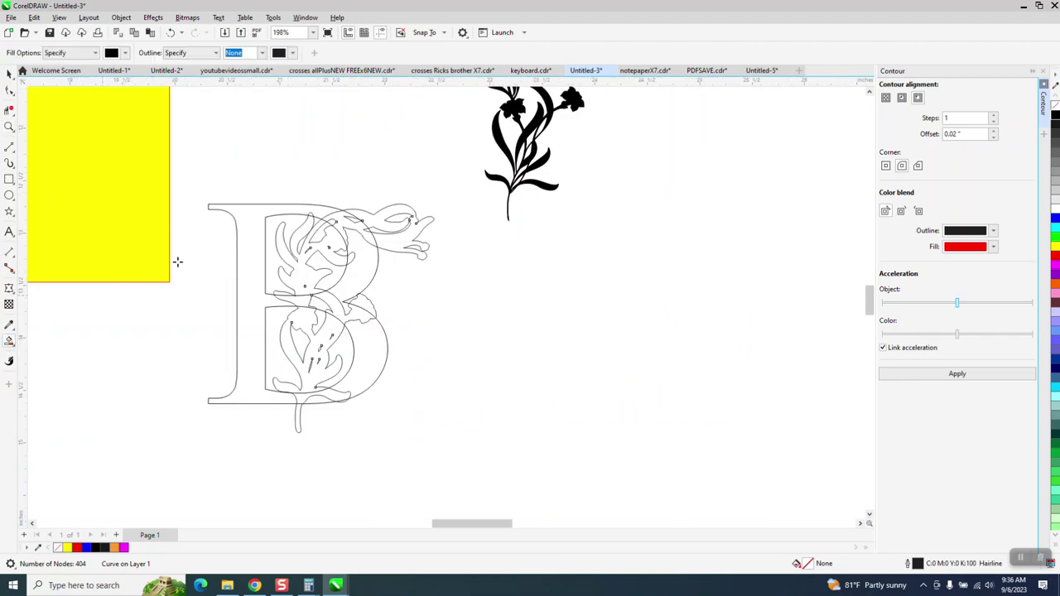
# Step: Smart Fill the B's stem and upper and lower bowls in black, nudging each piece right beside the outlined B
pyautogui.click(253, 224)
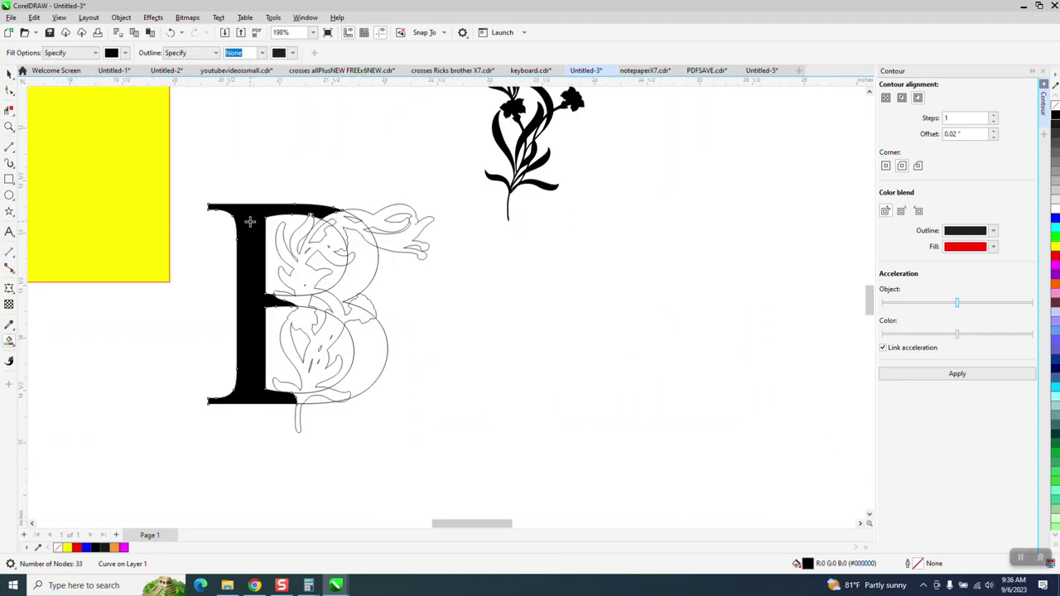
pyautogui.hotkey('ctrl', 'z')
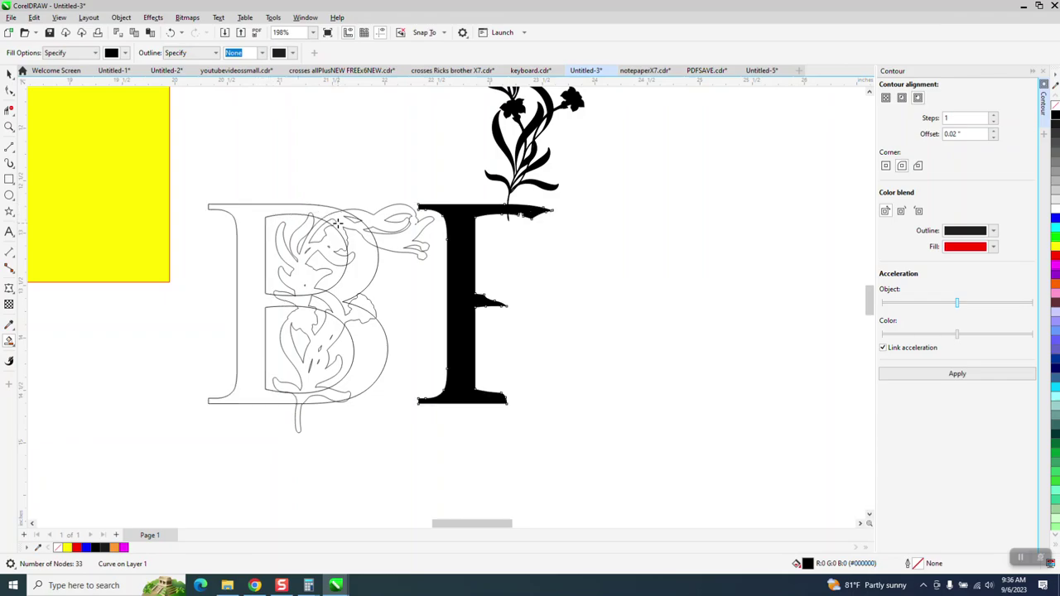
pyautogui.hotkey('ctrl', 'z')
pyautogui.hotkey('ctrl', 'z')
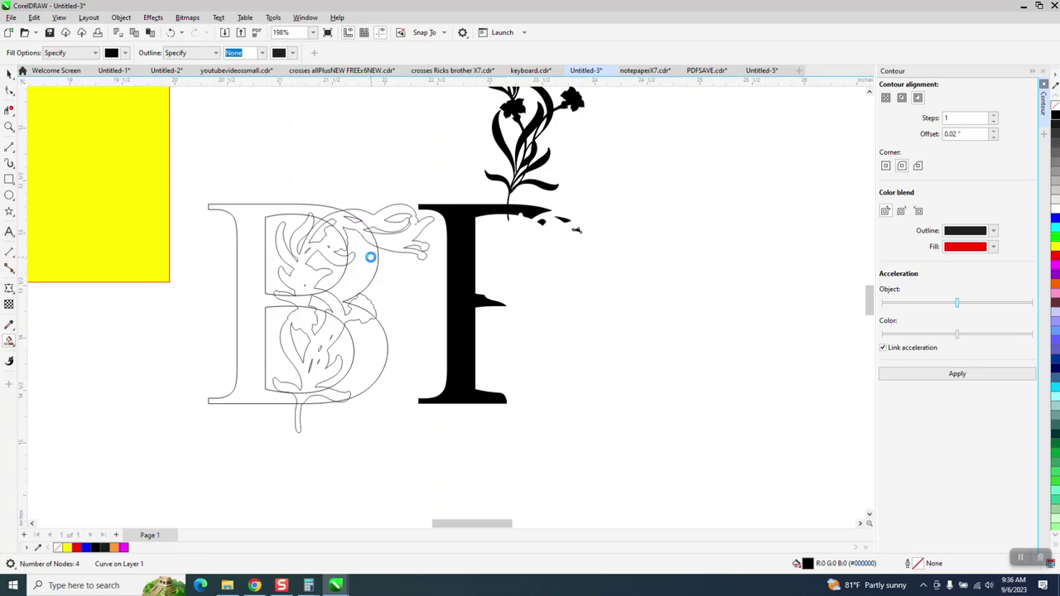
pyautogui.hotkey('ctrl', 'z')
pyautogui.hotkey('ctrl', 'z')
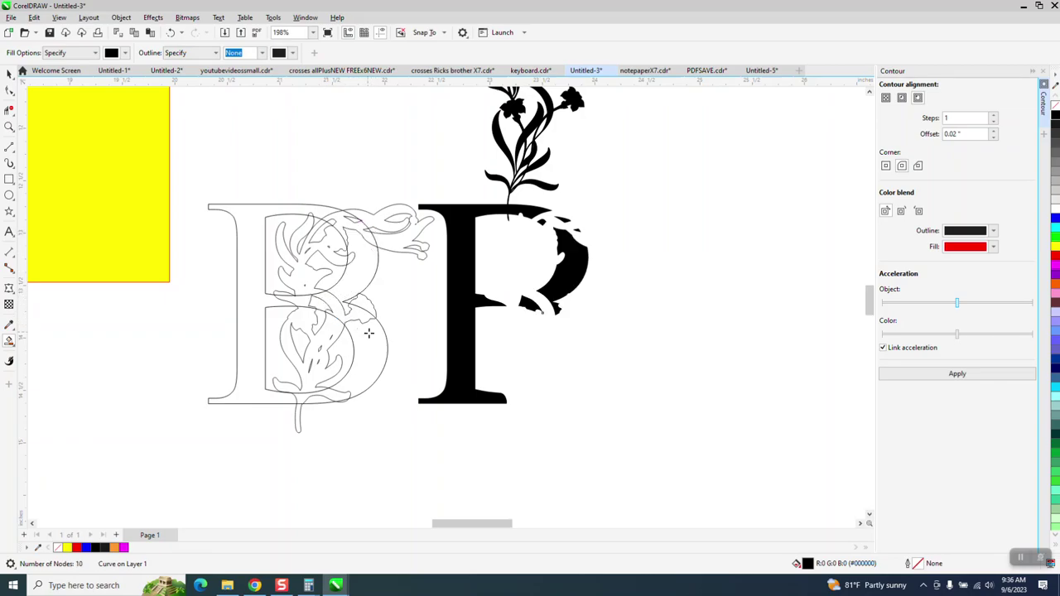
pyautogui.hotkey('ctrl', 'shift', 'z')
pyautogui.hotkey('ctrl', 'shift', 'z')
pyautogui.hotkey('ctrl', 'z')
pyautogui.hotkey('ctrl', 'z')
pyautogui.scroll(-3, 325, 400)
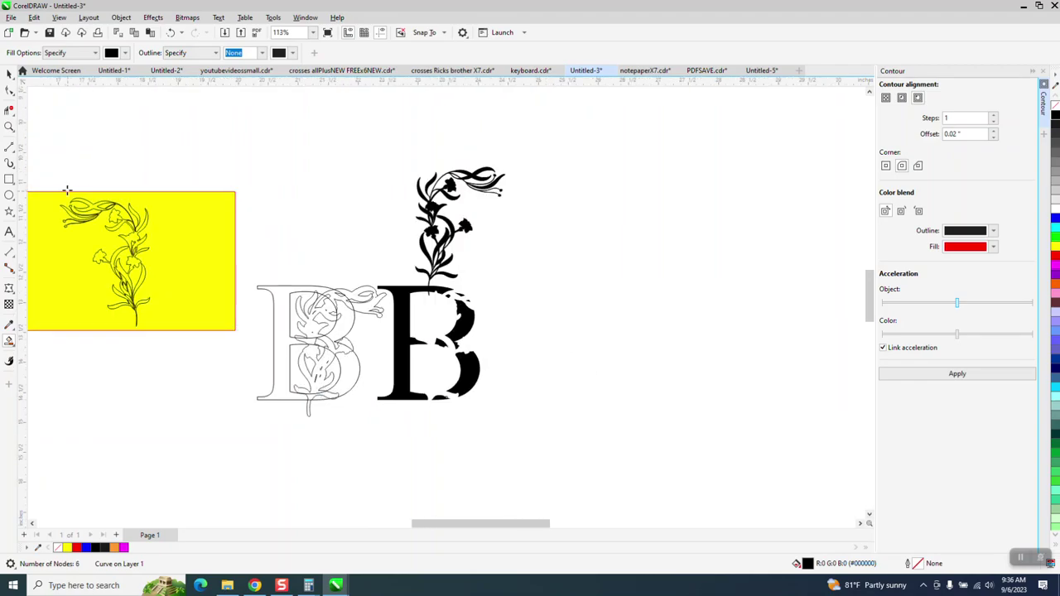
# Step: Move the black vine down onto the solid black B and zoom in to check the fit
pyautogui.click(9, 73)
pyautogui.click(439, 189)
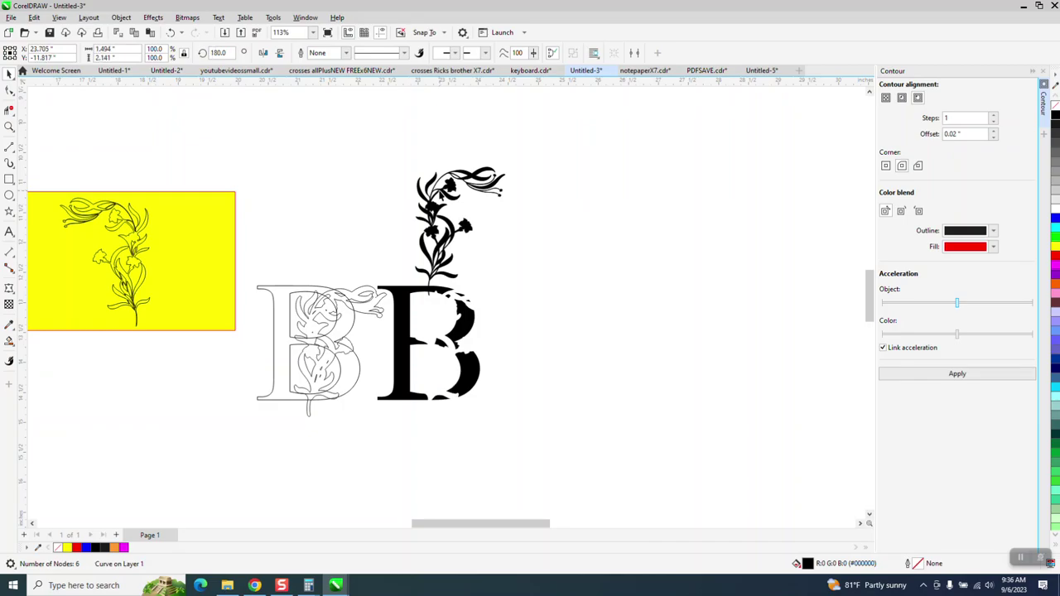
pyautogui.hotkey('ctrl', 'z')
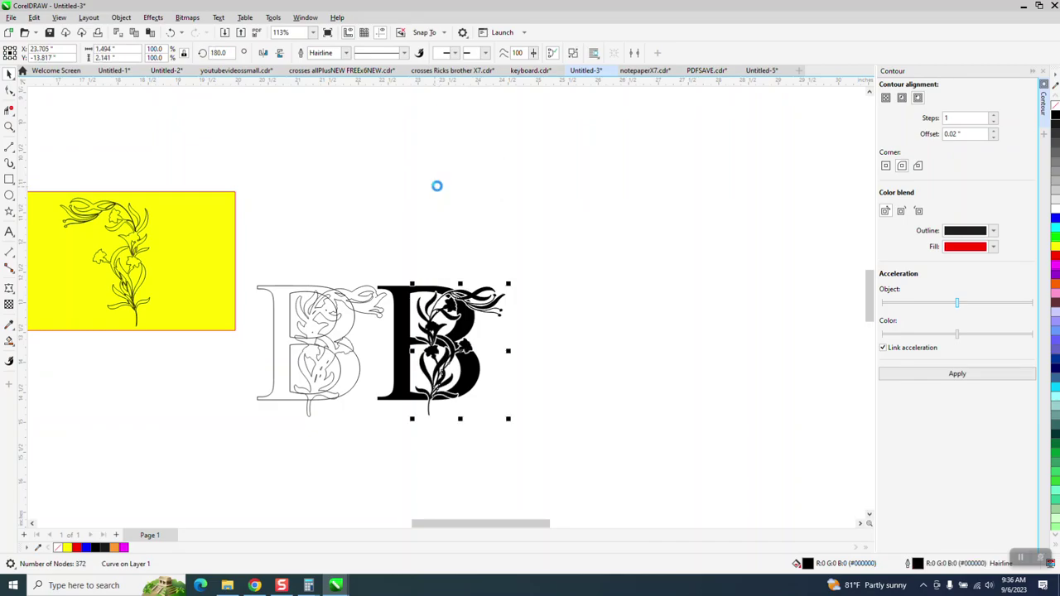
pyautogui.click(9, 127)
pyautogui.moveTo(382, 246); pyautogui.dragTo(550, 429)
pyautogui.rightClick(507, 368)
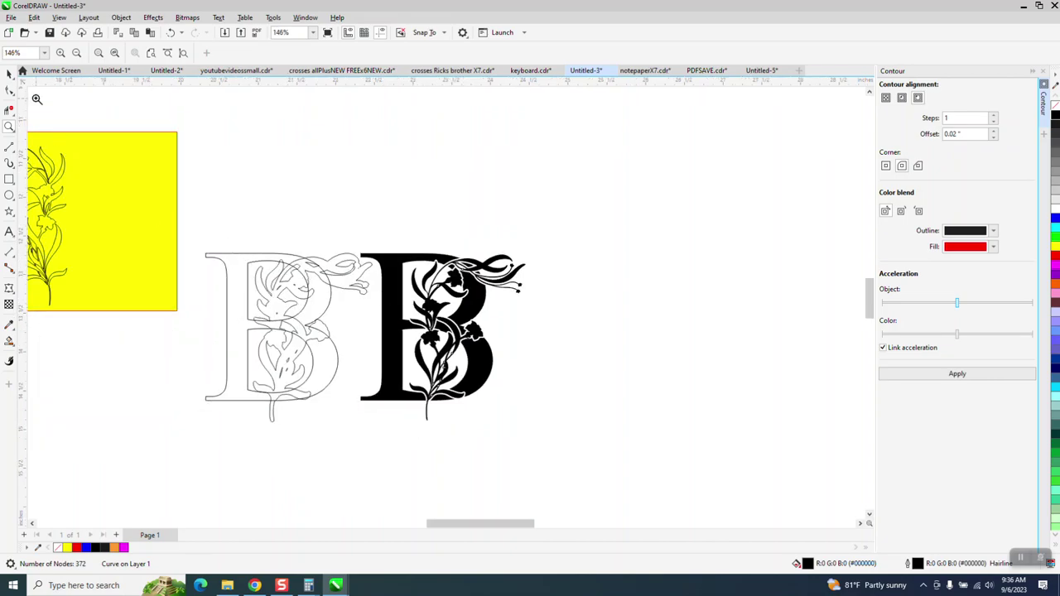
# Step: Drag the yellow rectangle into place behind both the outlined and solid B letters
pyautogui.click(6, 74)
pyautogui.moveTo(149, 197); pyautogui.dragTo(169, 208)
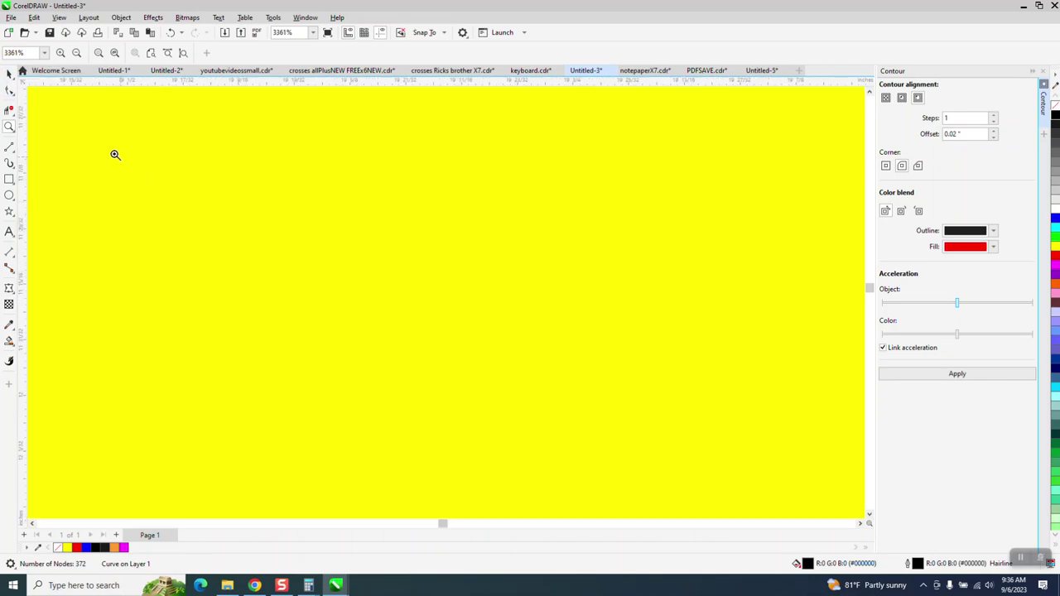
pyautogui.scroll(-8, 88, 144)
pyautogui.press('space')
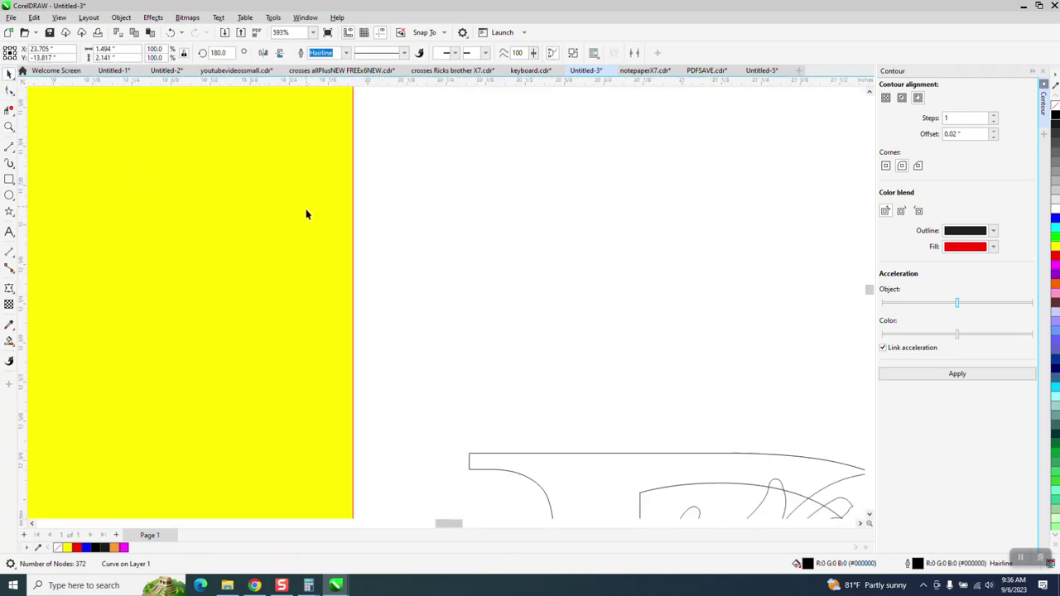
pyautogui.moveTo(311, 216); pyautogui.dragTo(670, 318)
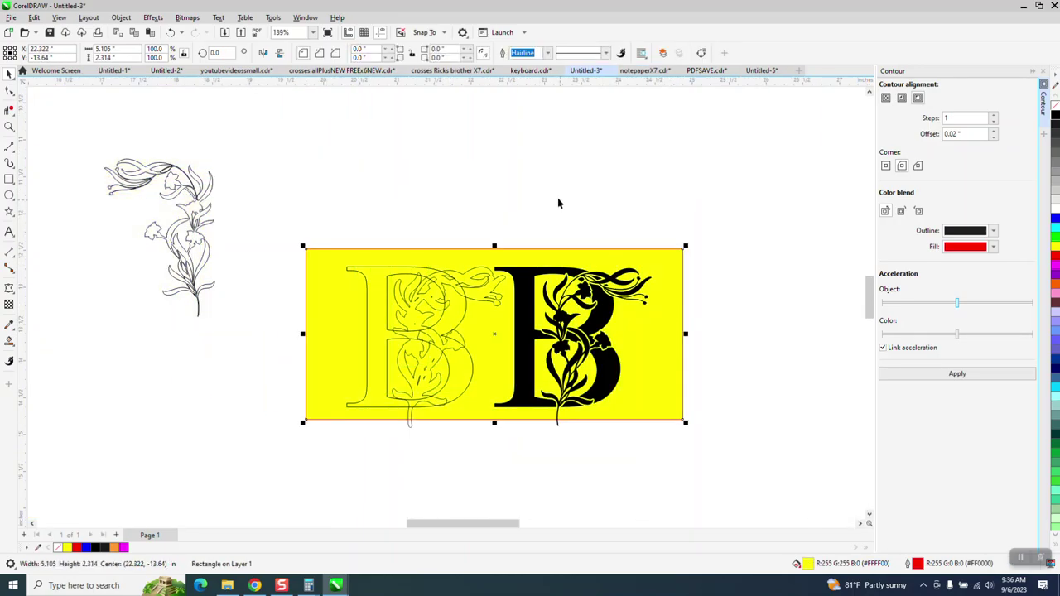